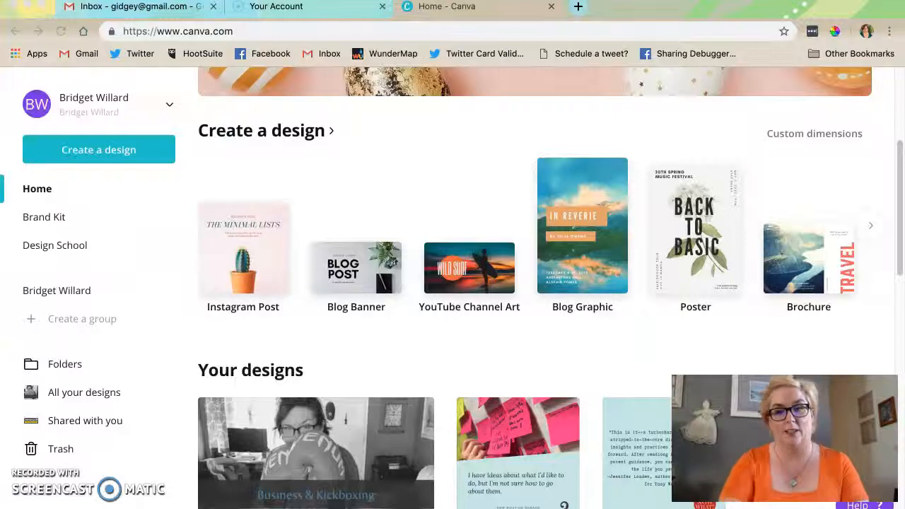
- Open the design creation page and look through the social media, document, personal, education and marketing formats
click(128, 152)
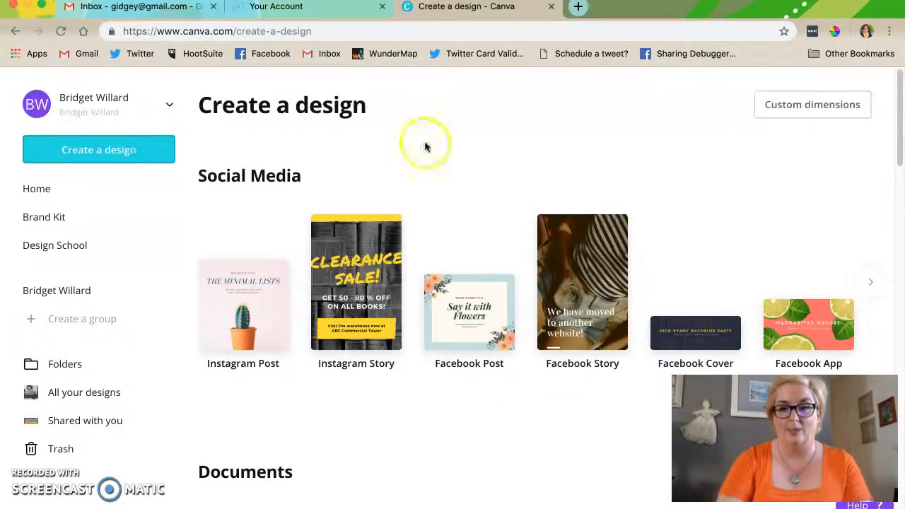
scroll(409, 244, down, 1)
scroll(409, 244, down, 2)
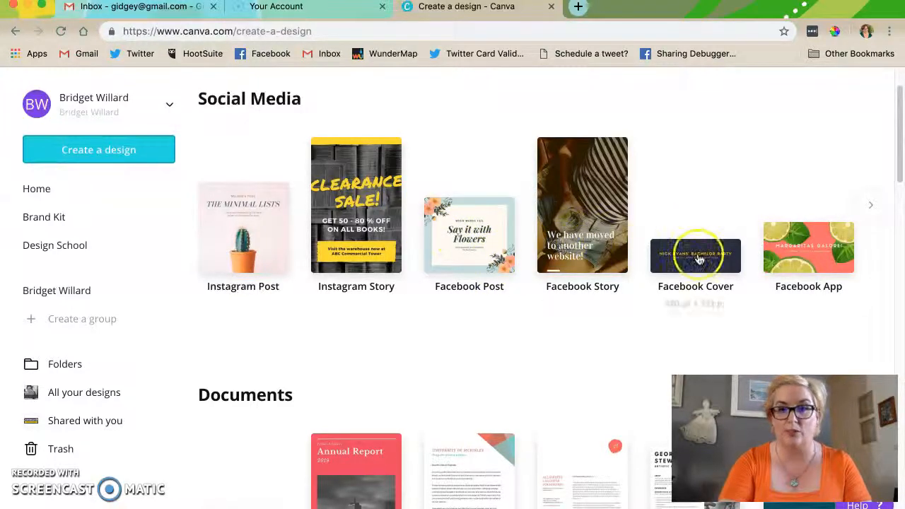
click(874, 207)
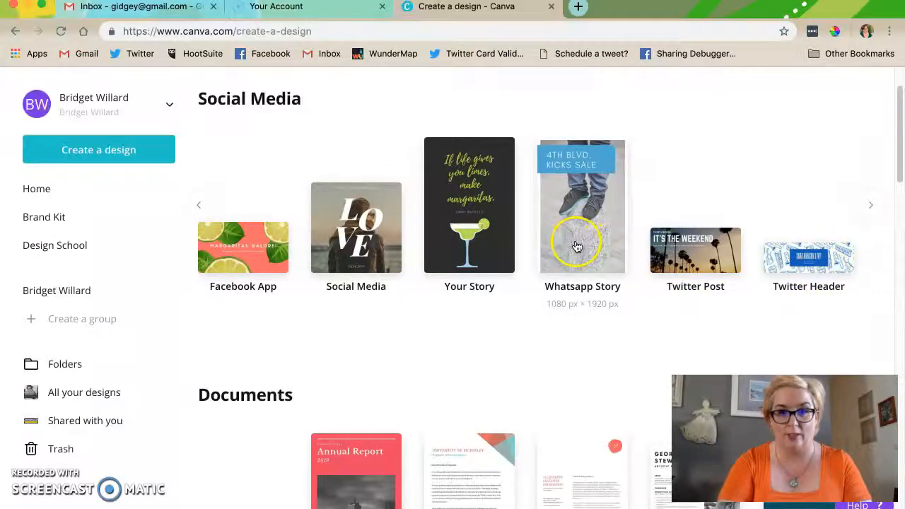
scroll(464, 245, down, 3)
scroll(463, 245, down, 1)
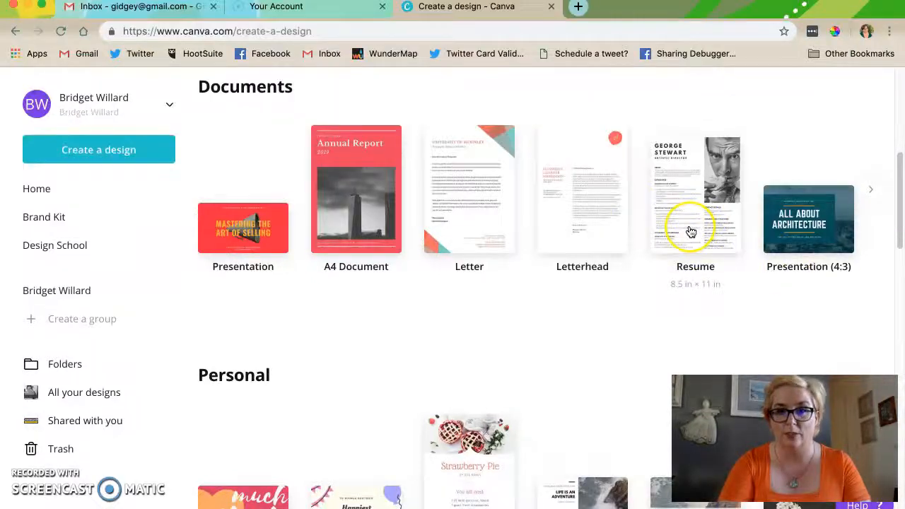
scroll(693, 234, down, 4)
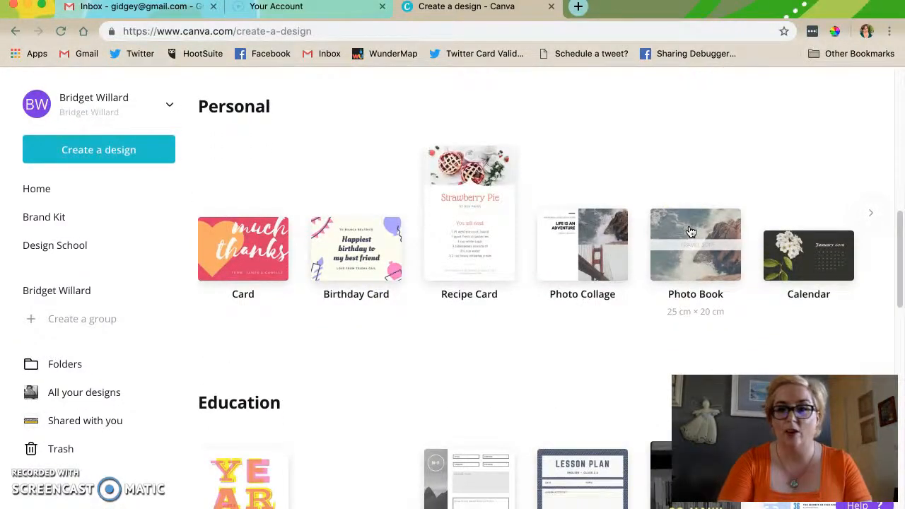
scroll(691, 232, down, 4)
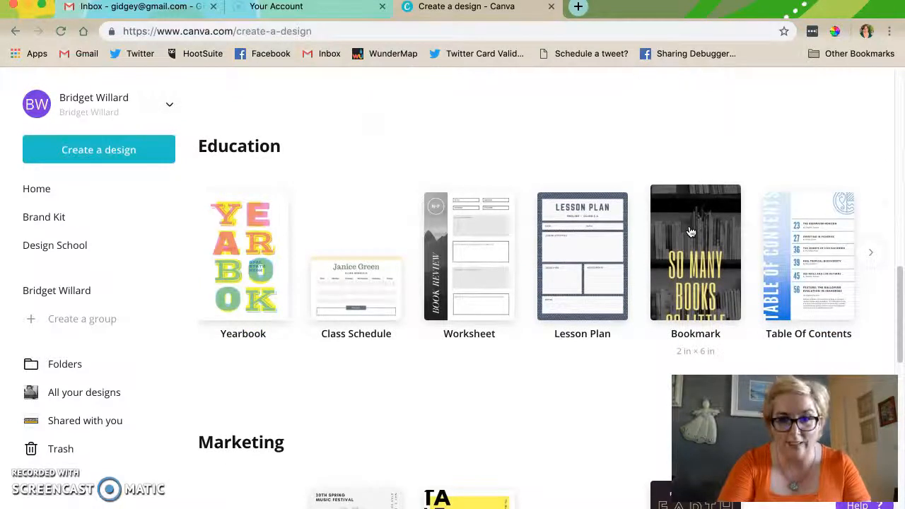
scroll(691, 232, down, 2)
click(577, 154)
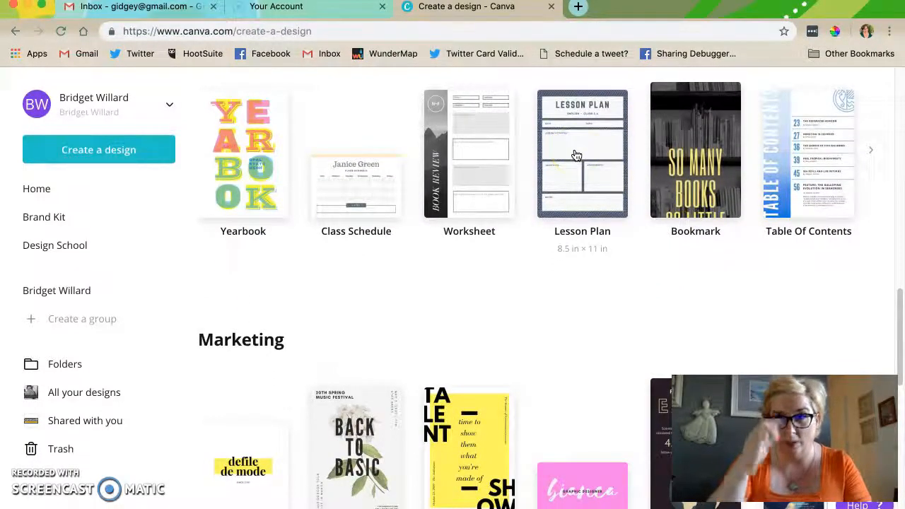
click(469, 147)
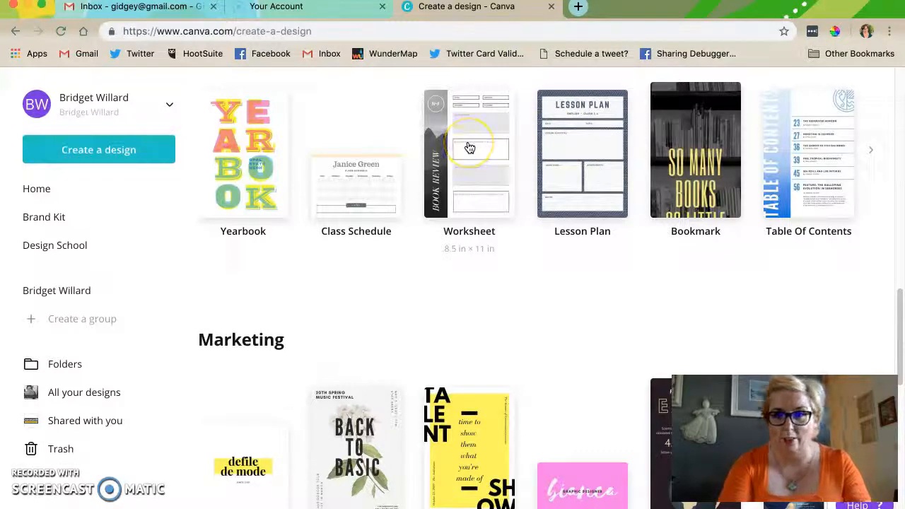
scroll(467, 148, down, 3)
click(389, 314)
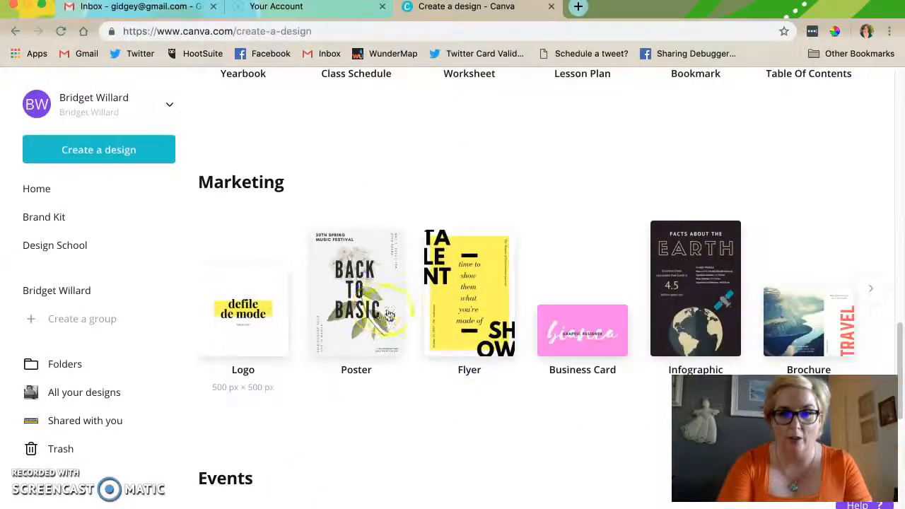
scroll(618, 373, down, 3)
scroll(617, 372, up, 18)
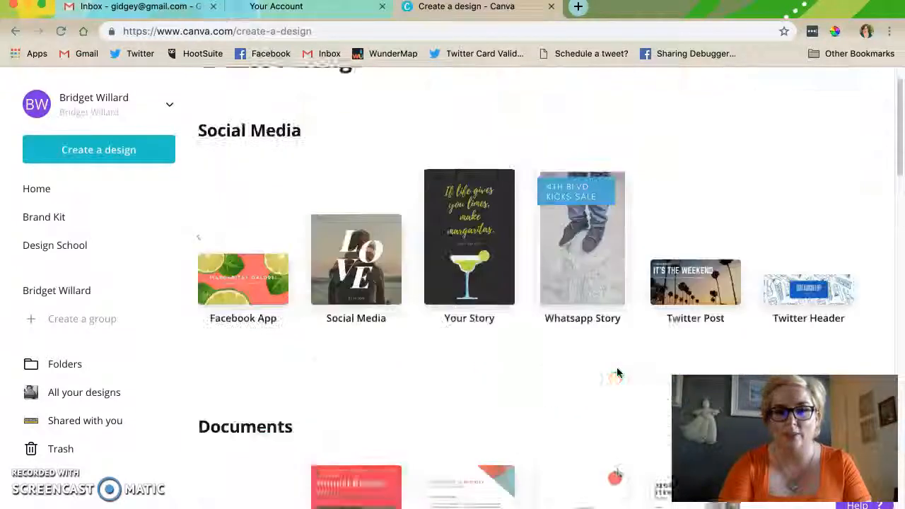
- Create a new blank Facebook Post design from the first set of social media formats
click(204, 281)
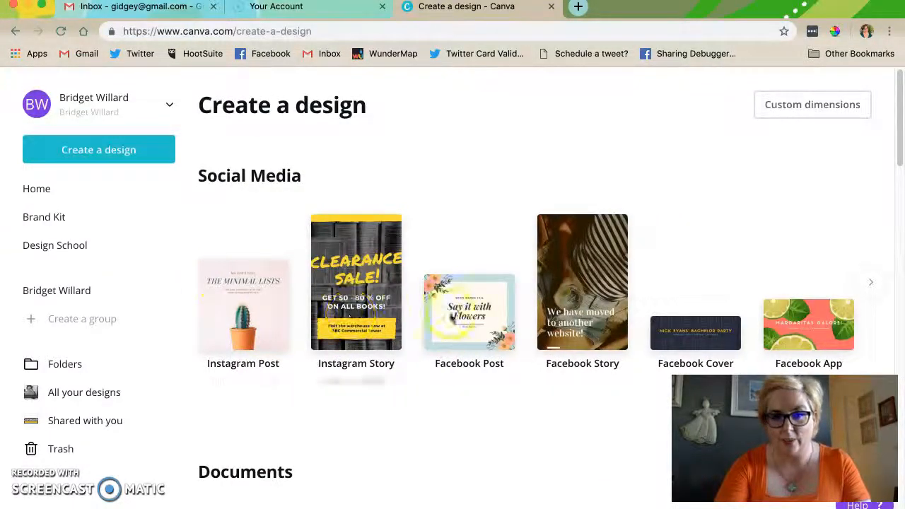
click(472, 317)
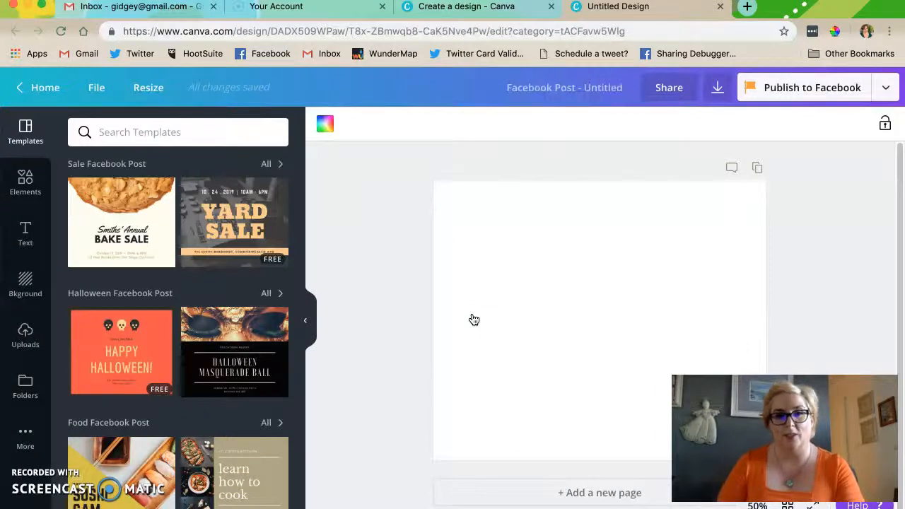
- Look through the themed Facebook post templates, from food and birthday to winter and Easter
scroll(222, 298, down, 5)
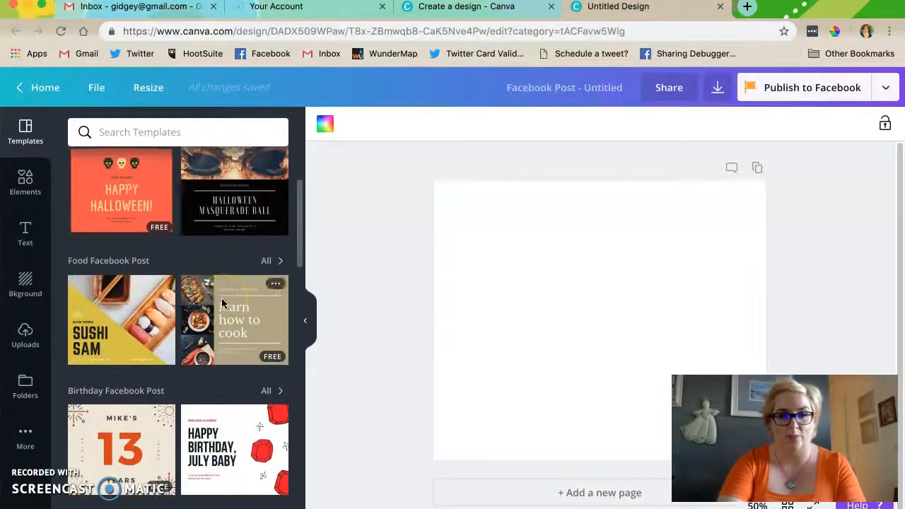
scroll(221, 298, down, 4)
scroll(222, 303, up, 3)
click(82, 242)
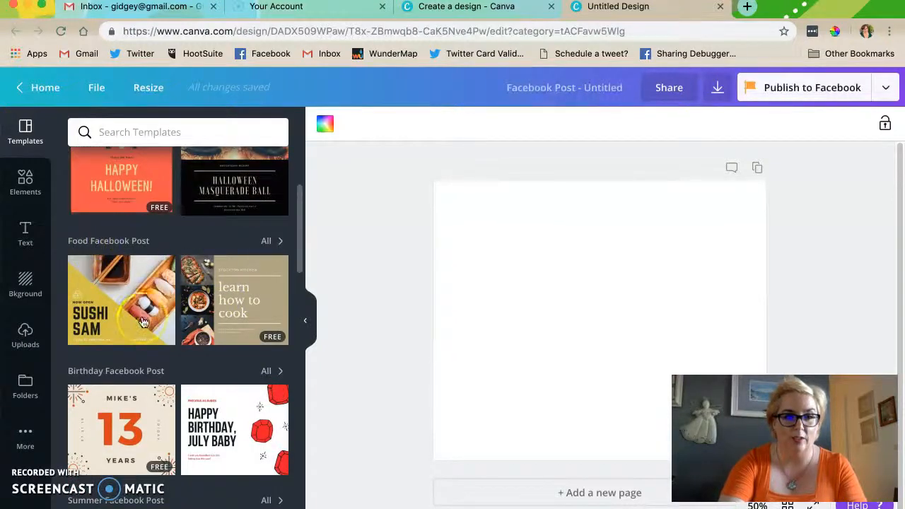
scroll(141, 322, down, 4)
scroll(141, 321, down, 4)
click(131, 247)
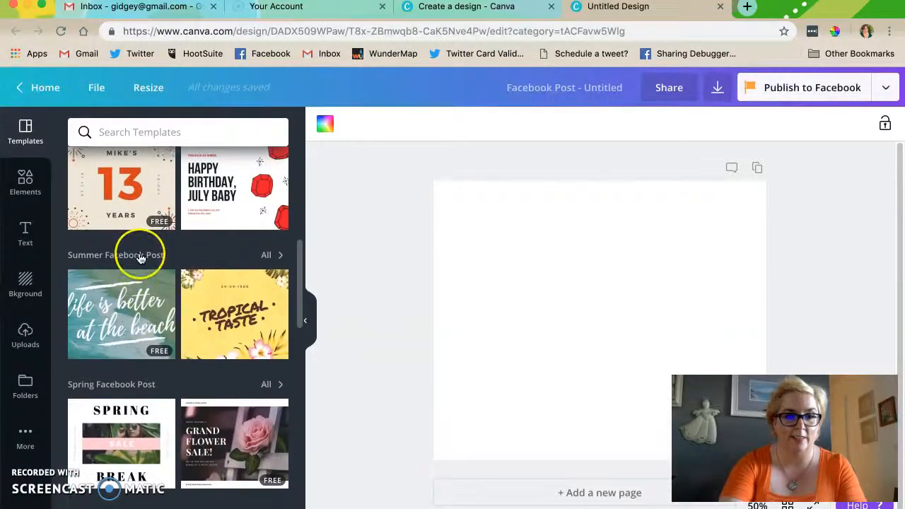
scroll(138, 254, down, 4)
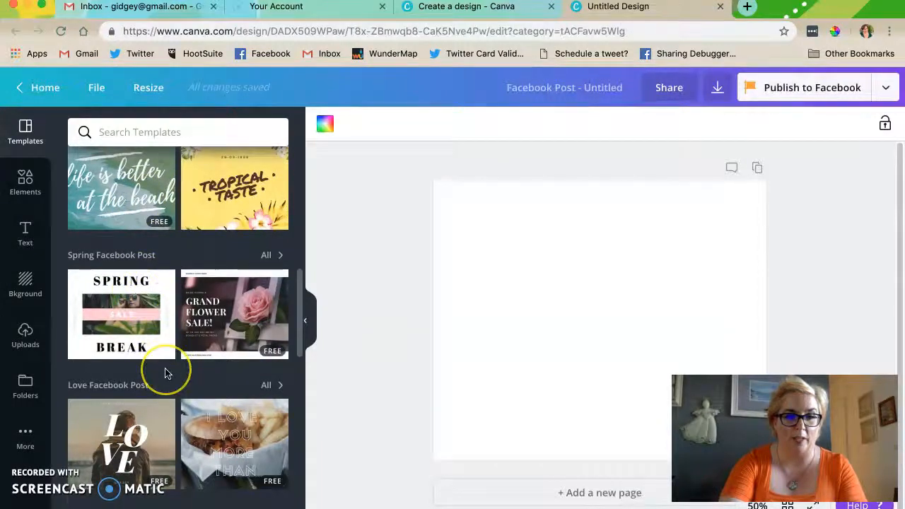
scroll(166, 370, down, 5)
scroll(165, 373, down, 10)
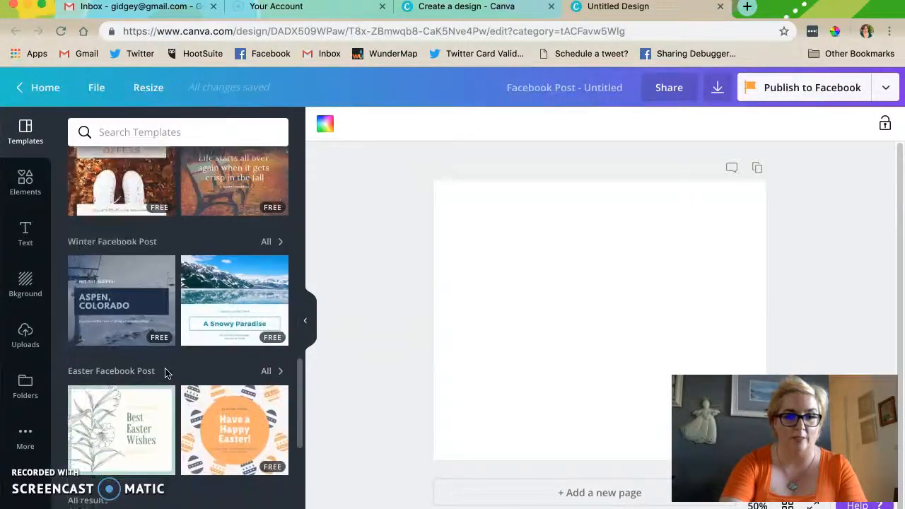
scroll(165, 373, down, 3)
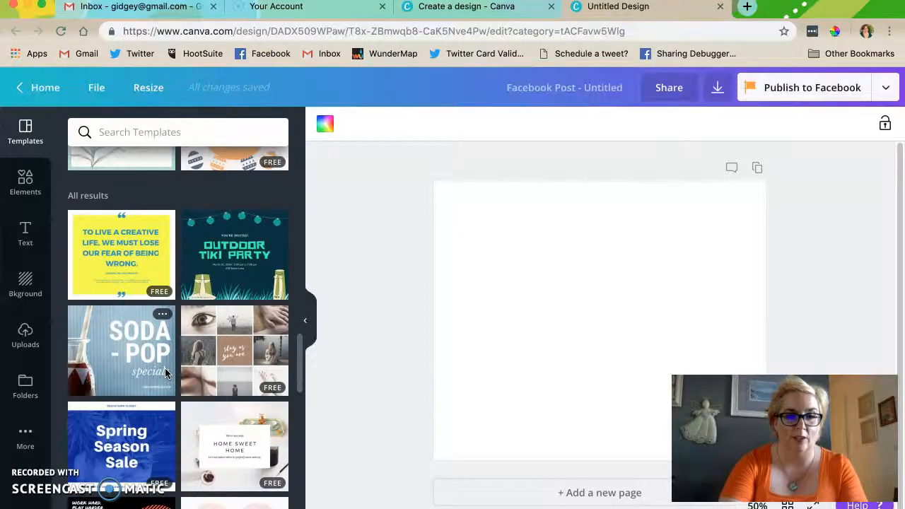
- Examine the general Facebook post templates under all results, comparing the free layouts with the others
scroll(165, 372, down, 1)
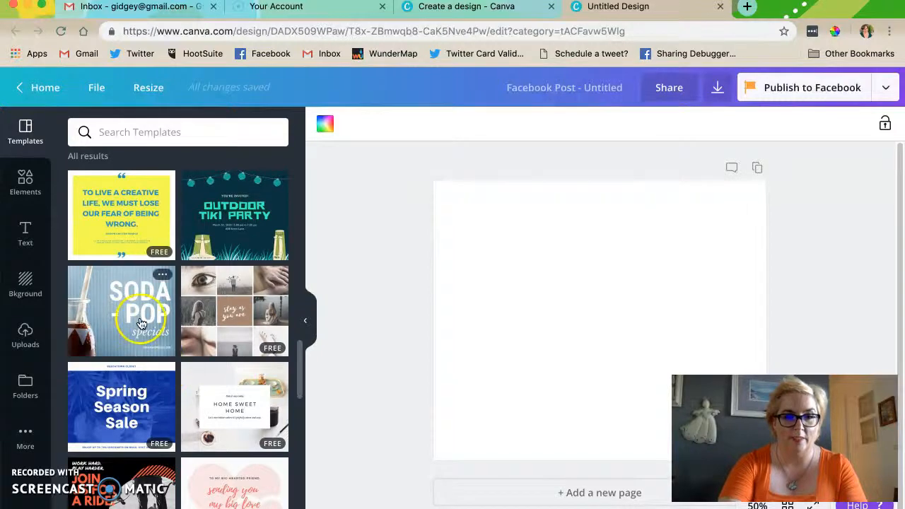
scroll(145, 308, down, 1)
scroll(145, 307, down, 1)
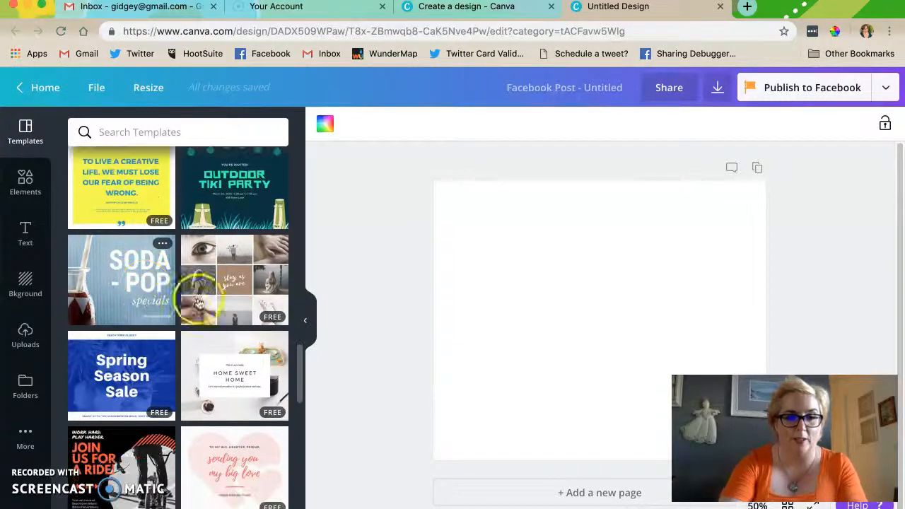
click(270, 317)
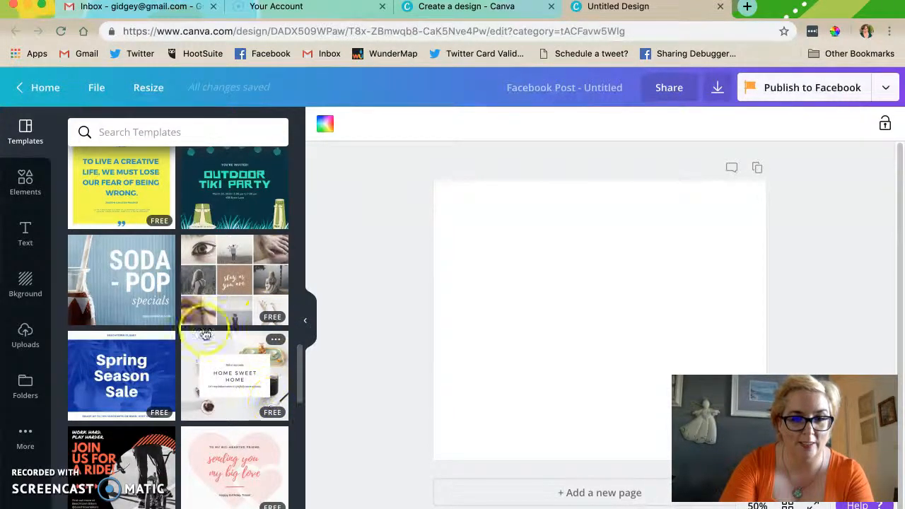
scroll(151, 299, down, 5)
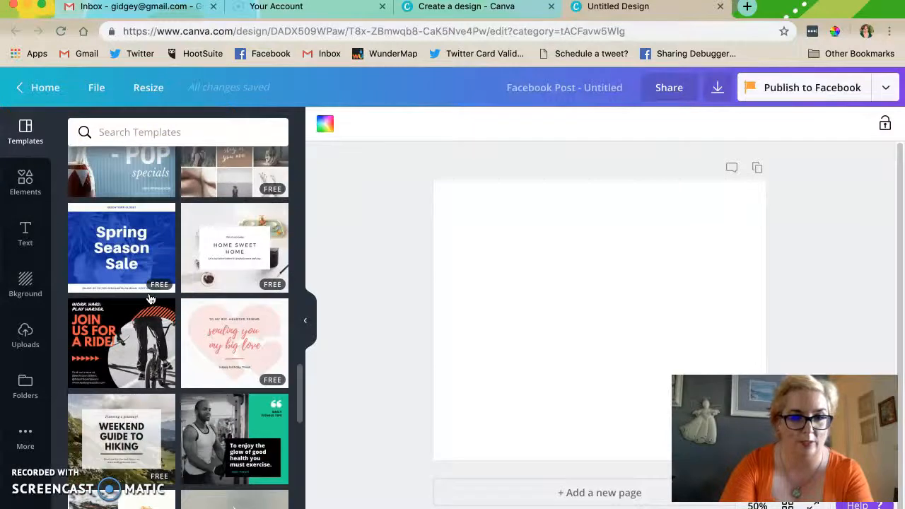
scroll(150, 299, down, 1)
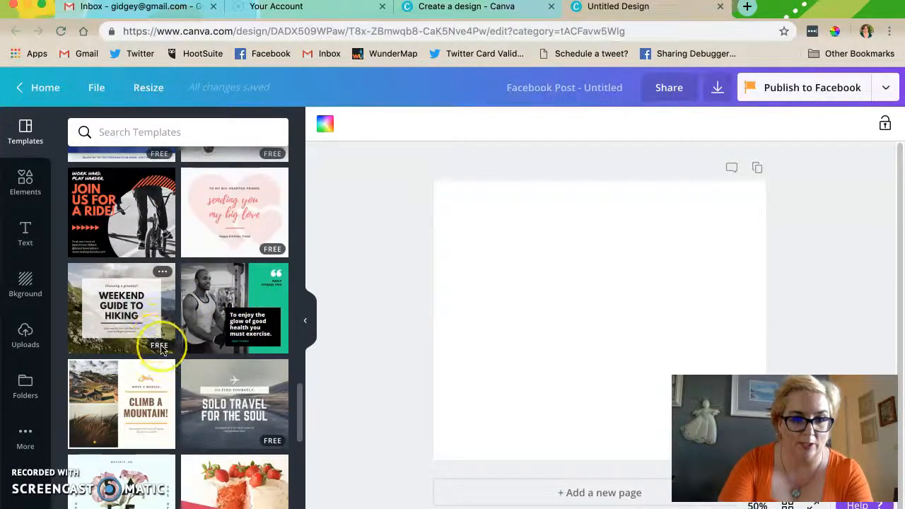
scroll(162, 348, down, 6)
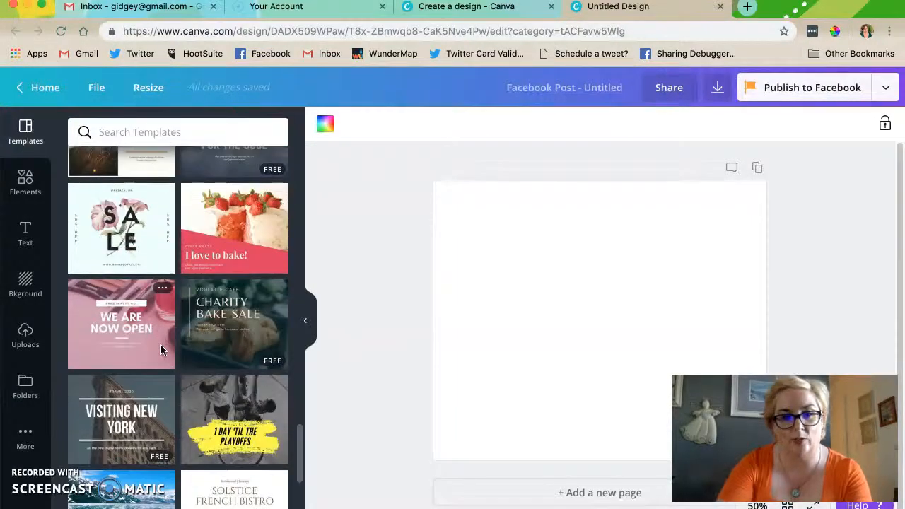
scroll(161, 344, down, 3)
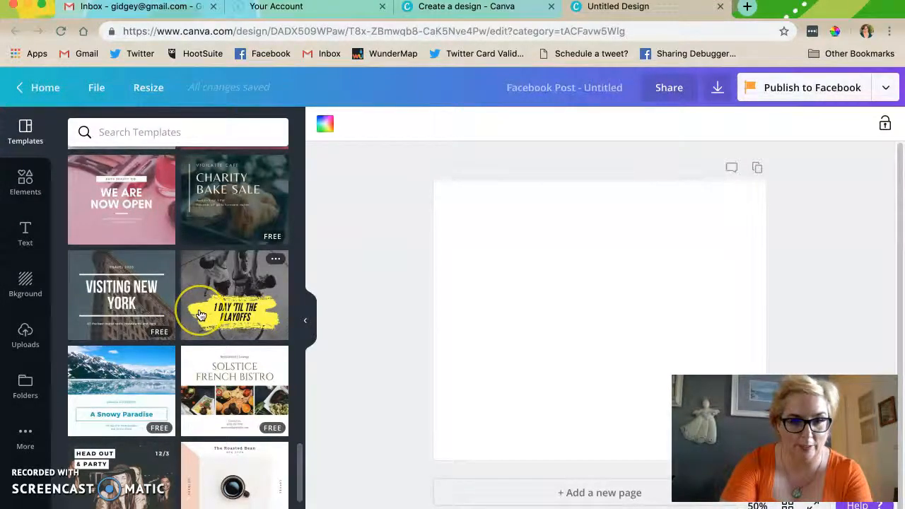
scroll(177, 332, down, 3)
scroll(201, 314, down, 3)
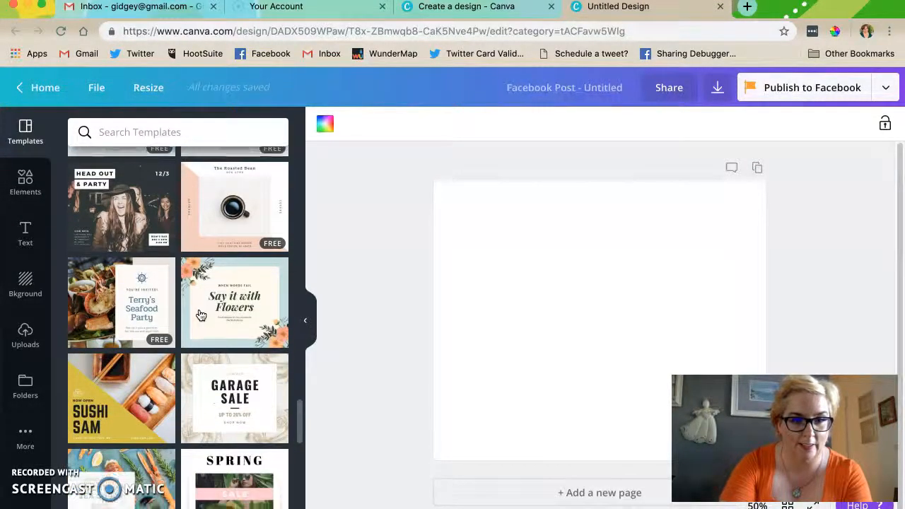
click(209, 303)
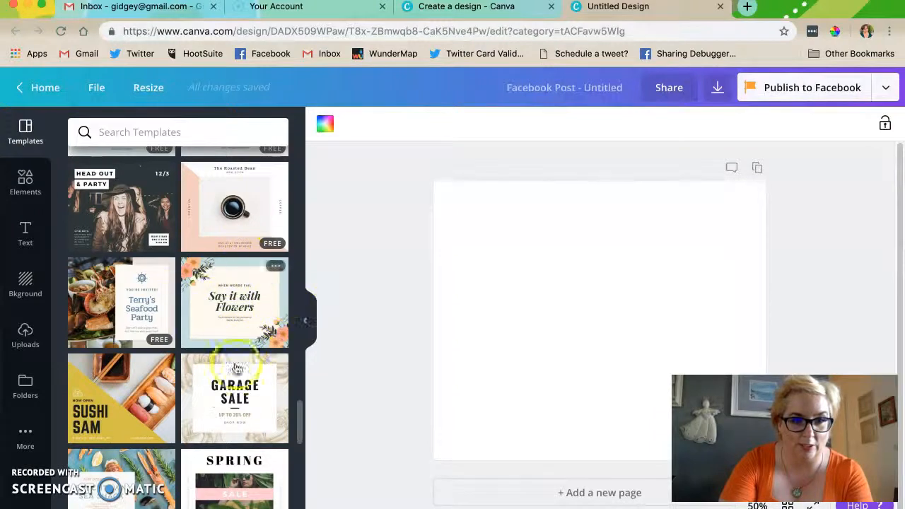
scroll(265, 375, down, 3)
scroll(265, 375, down, 1)
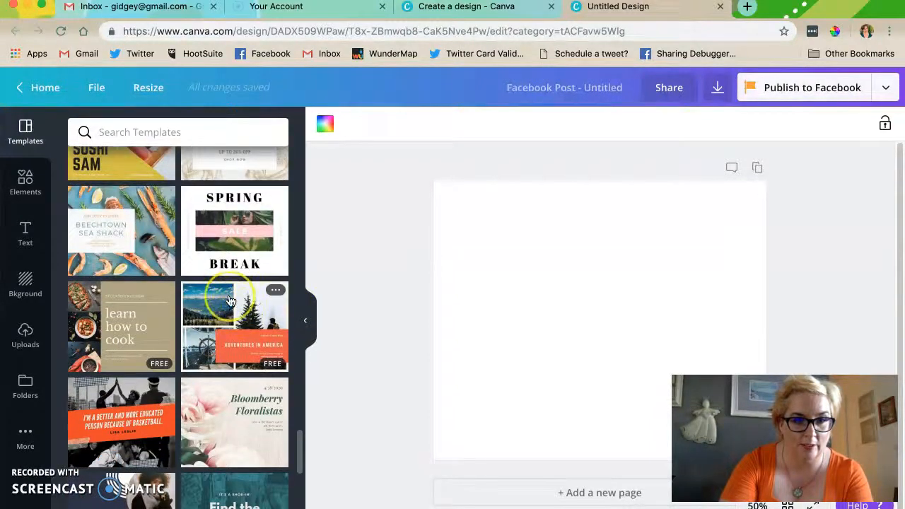
scroll(230, 302, down, 3)
scroll(230, 302, down, 1)
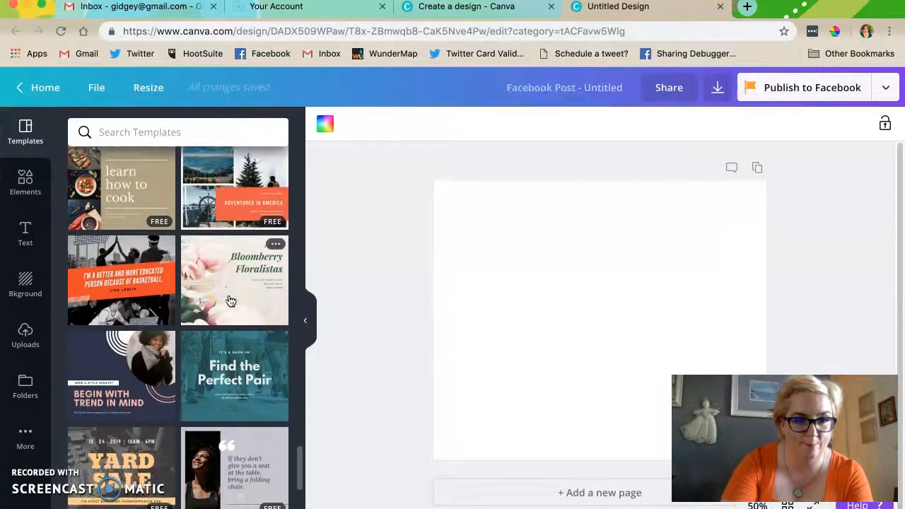
scroll(231, 302, down, 3)
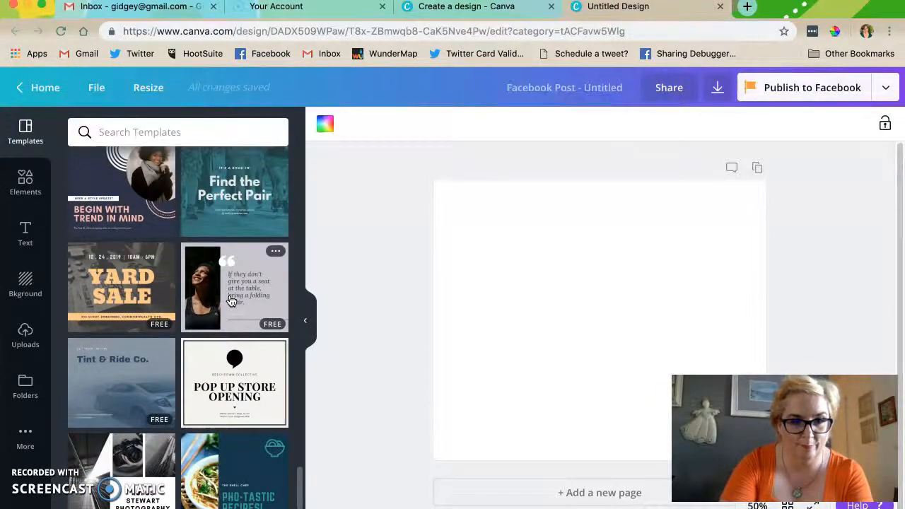
- Apply the free quote template reading "If they don't give you a seat at the table, bring a folding chair."
click(232, 300)
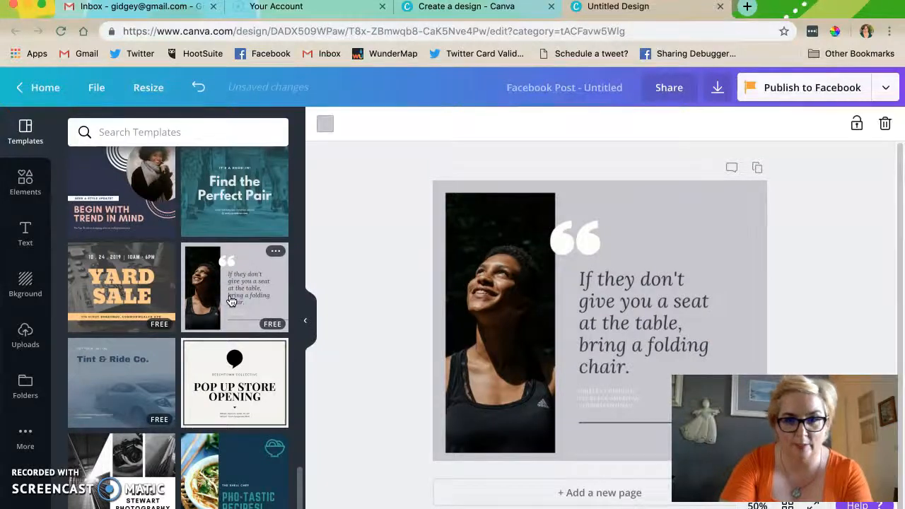
click(483, 304)
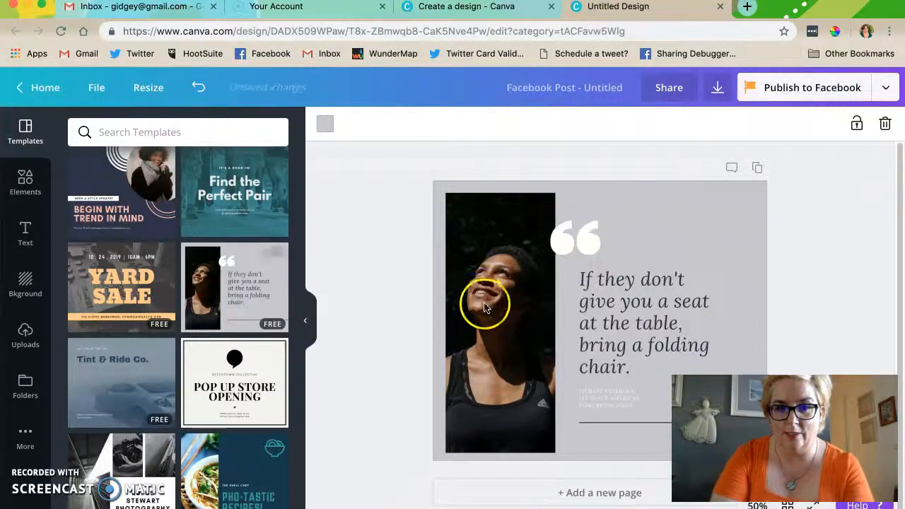
click(564, 244)
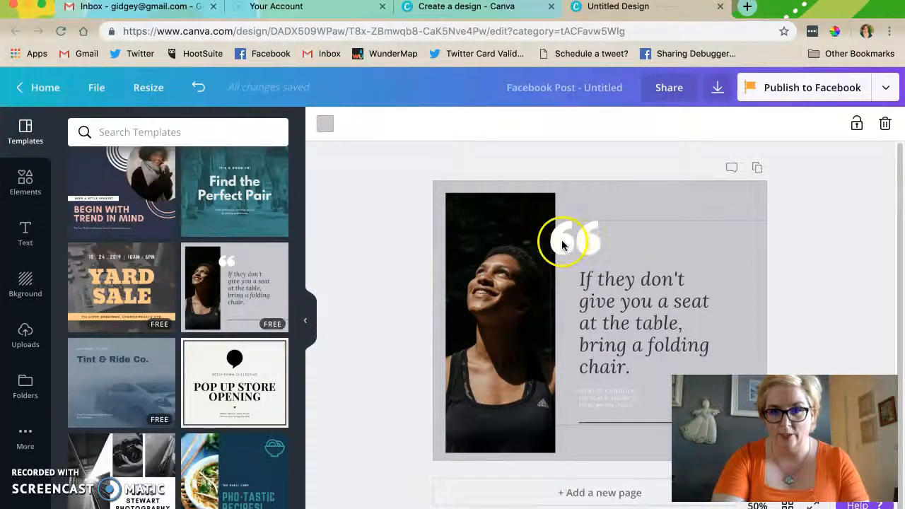
- Delete the small attribution text beneath the folding chair quote
click(608, 403)
click(636, 408)
drag(635, 405, 584, 398)
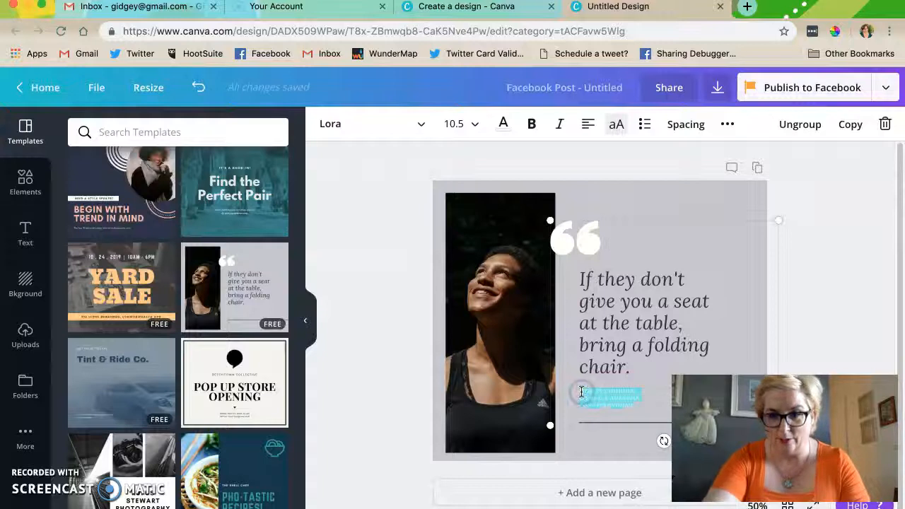
key(BackSpace)
click(613, 389)
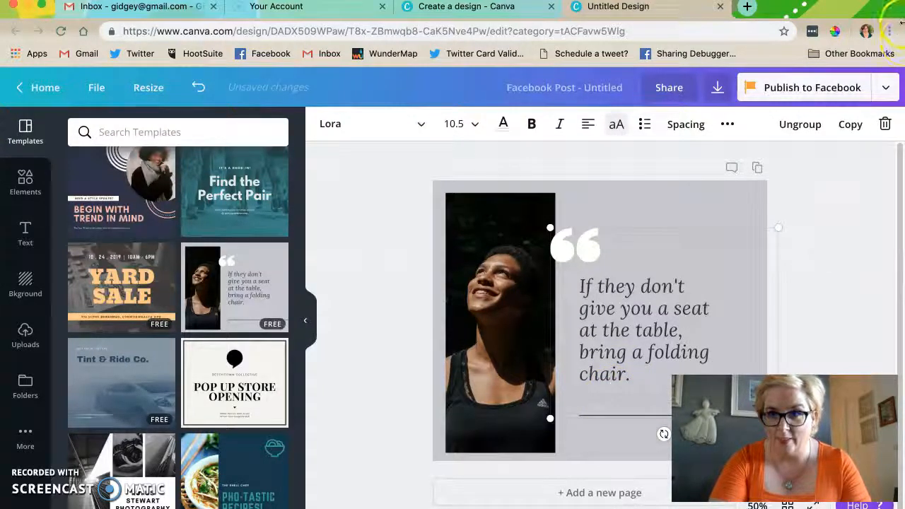
- Narrow the browser window so the image files on the desktop behind it are uncovered
drag(903, 26, 772, 26)
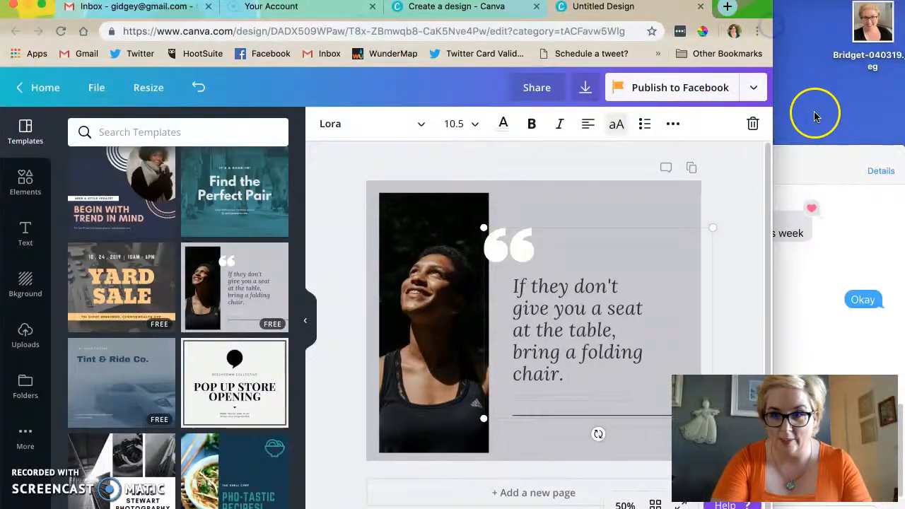
click(816, 154)
click(463, 155)
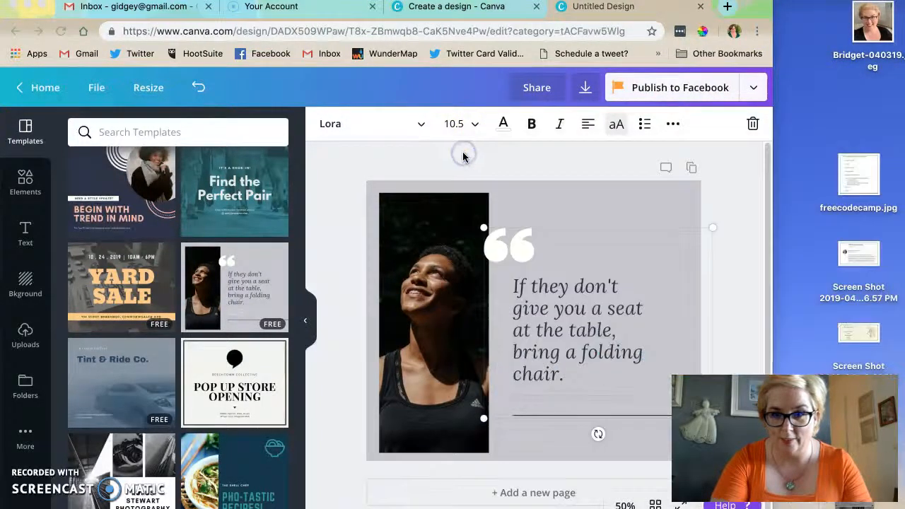
click(772, 14)
drag(772, 14, 710, 14)
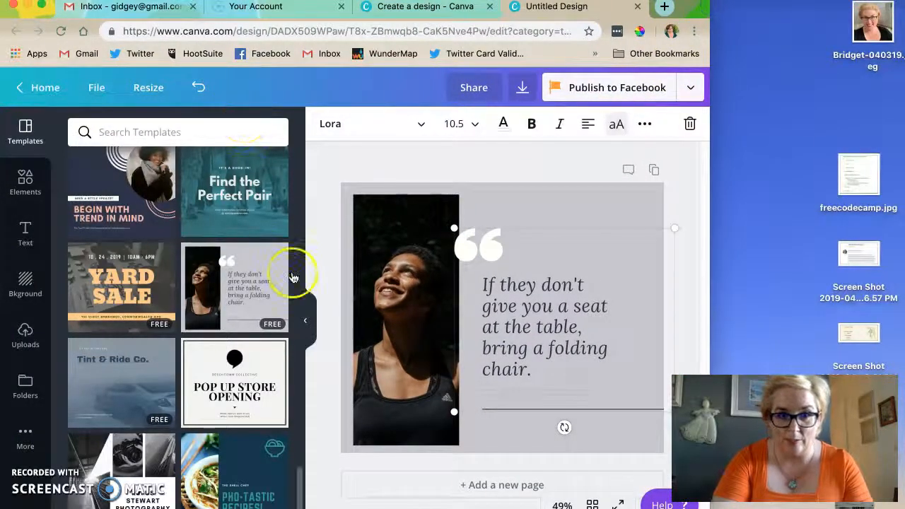
- Replace the folding chair quote with "Stop posting flyers on Facebook. Use Canva.com instead."
click(305, 320)
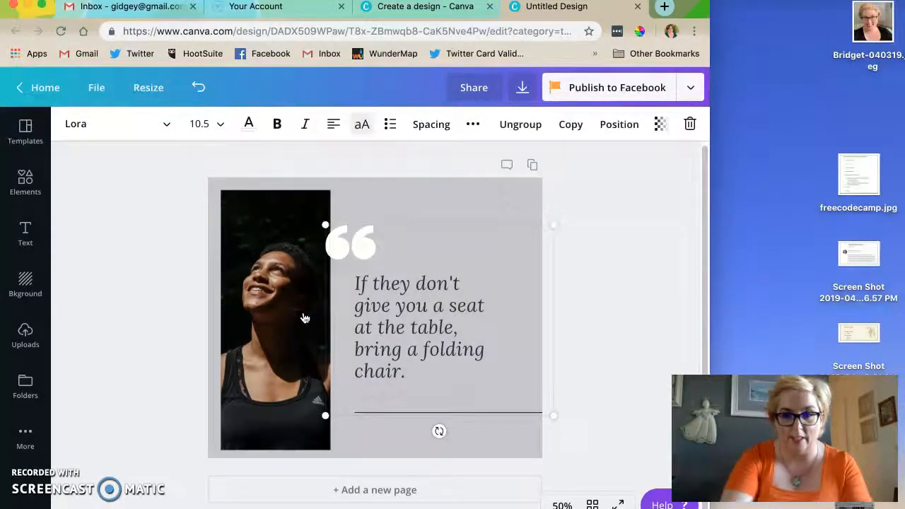
click(398, 315)
text(Stp)
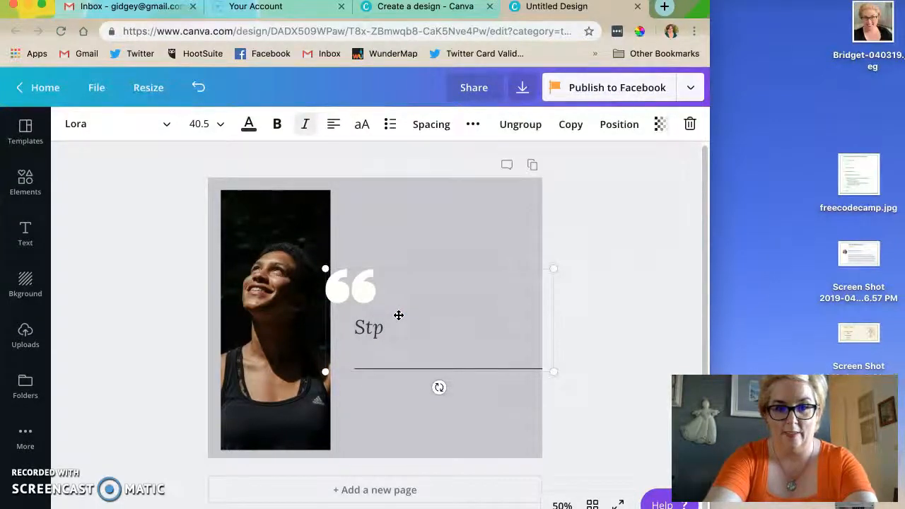
text([ posting flyers on Fa)
text(cebo)
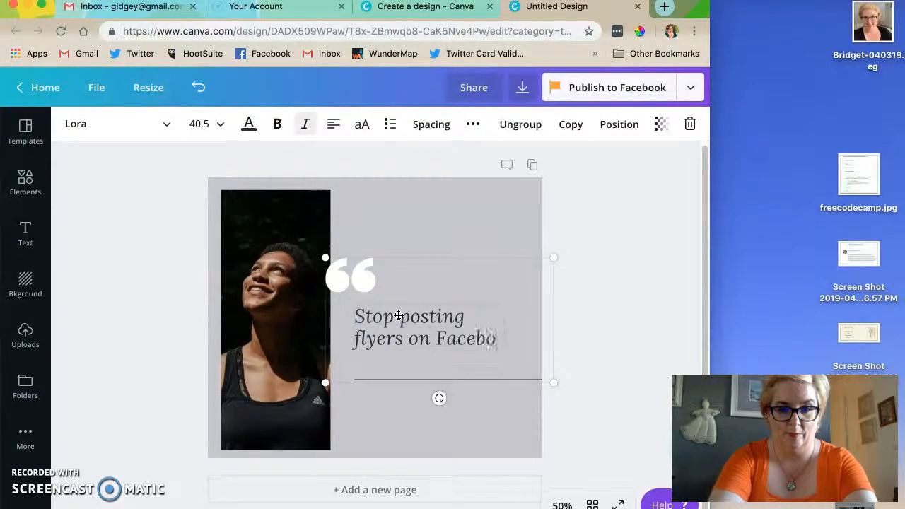
text(ok. Use Canva.com instead.)
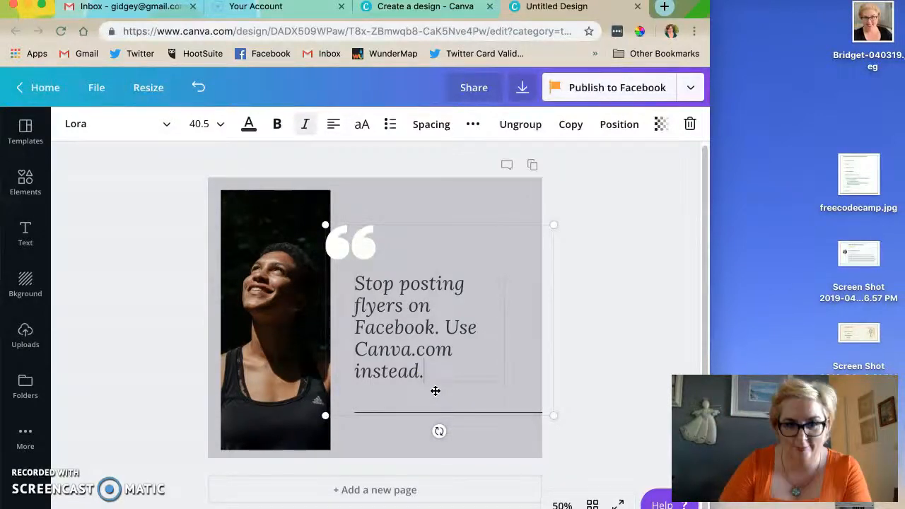
- Search the elements for "flyer" and look through the photo results for a suitable picture
click(25, 334)
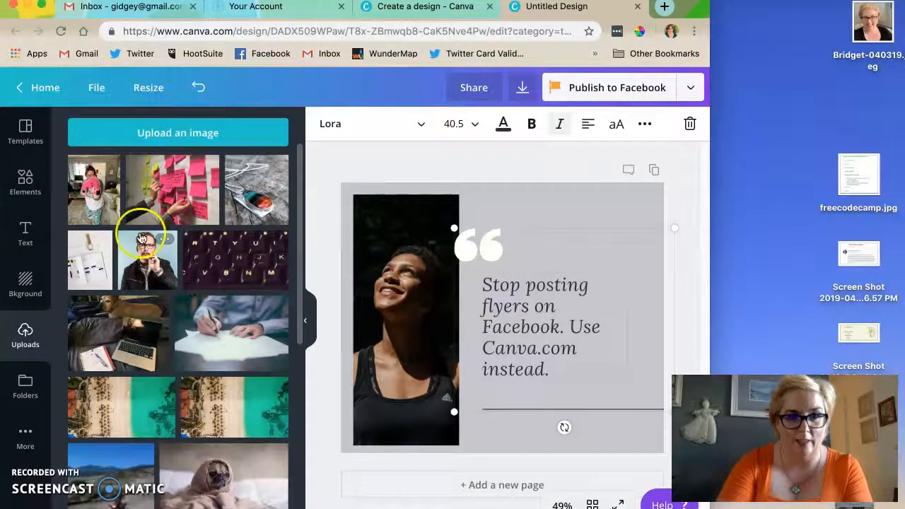
click(31, 185)
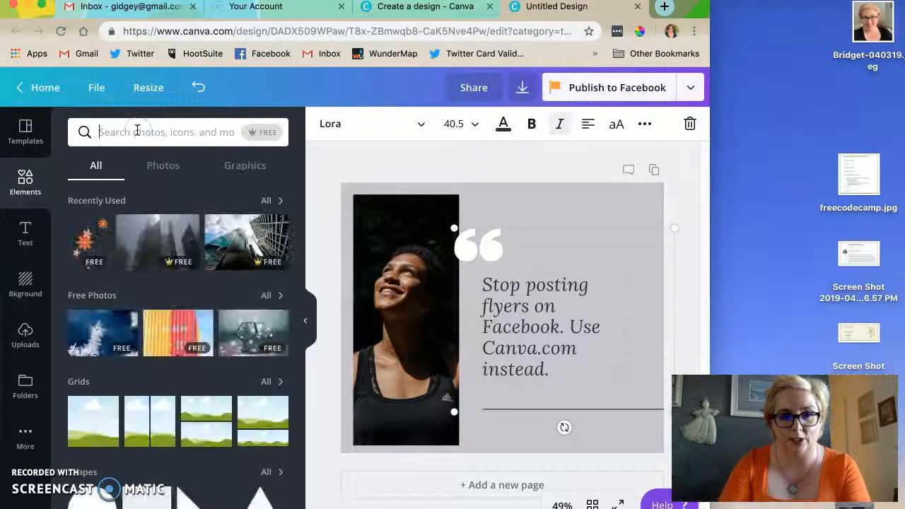
text(flyer)
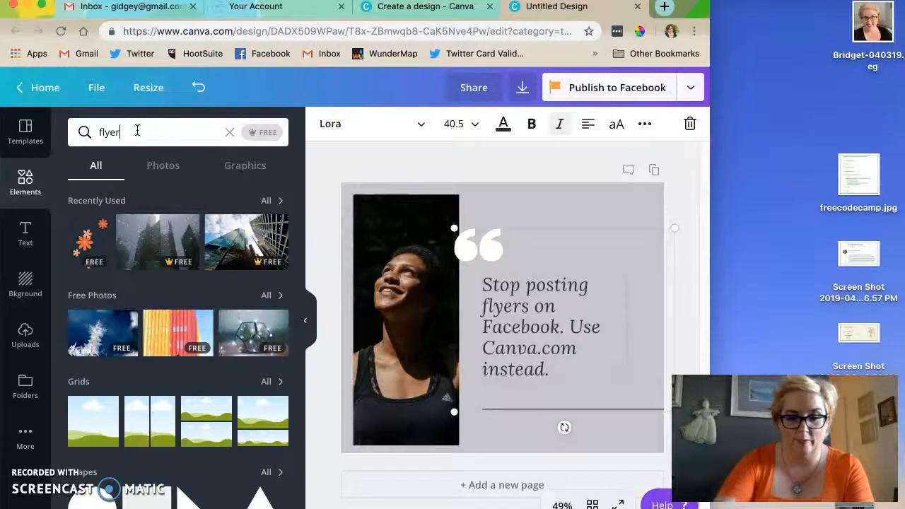
key(Return)
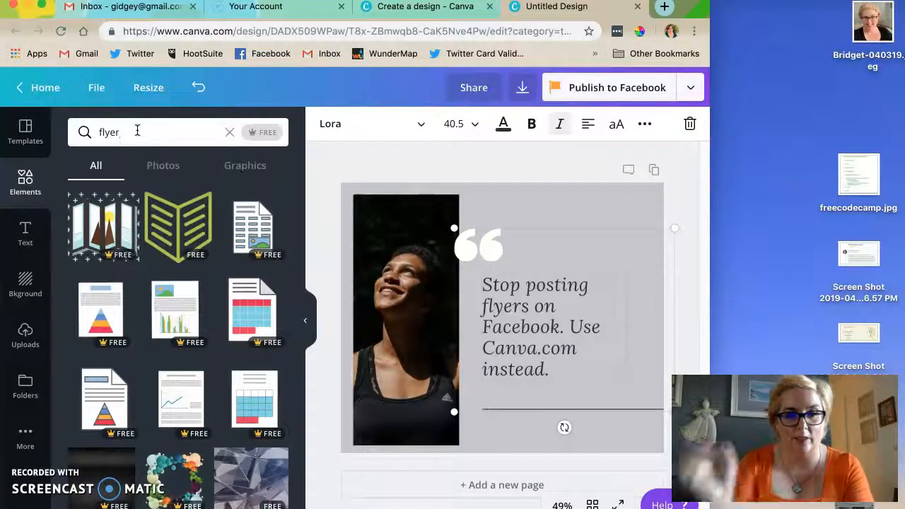
click(176, 168)
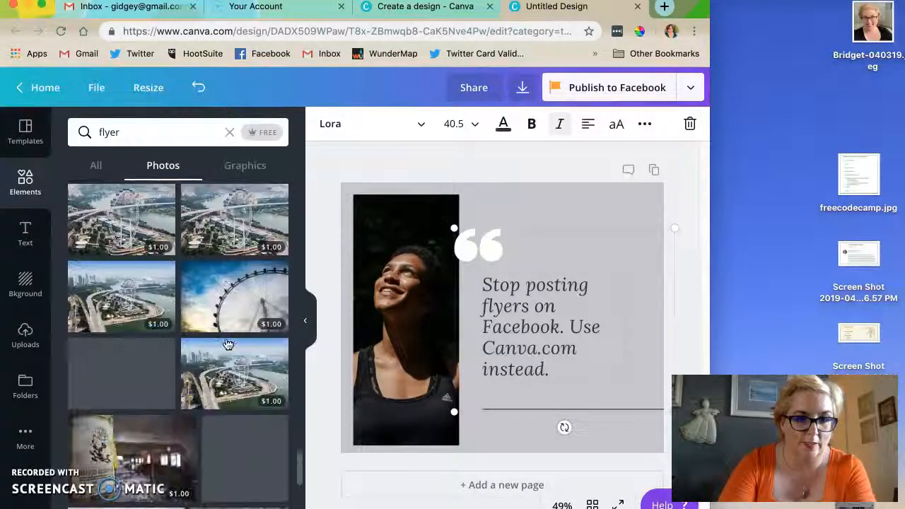
scroll(227, 344, up, 10)
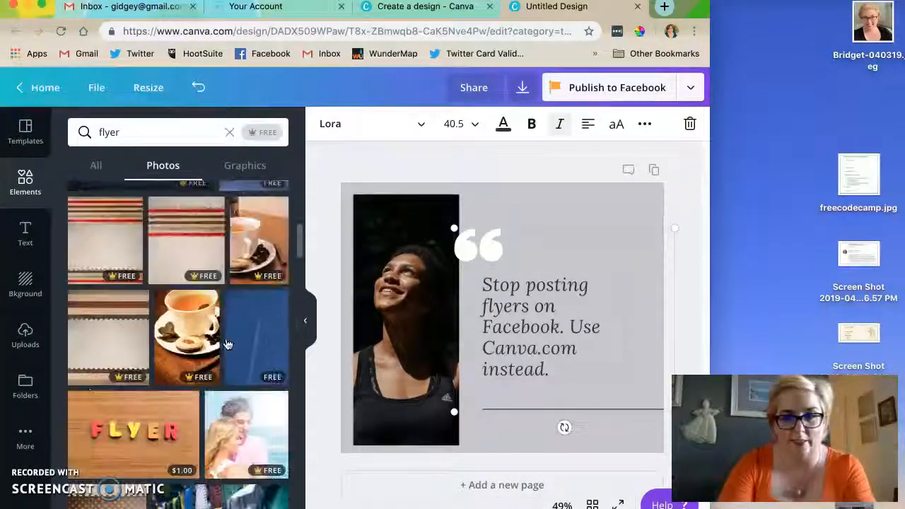
scroll(137, 312, down, 1)
scroll(136, 312, down, 10)
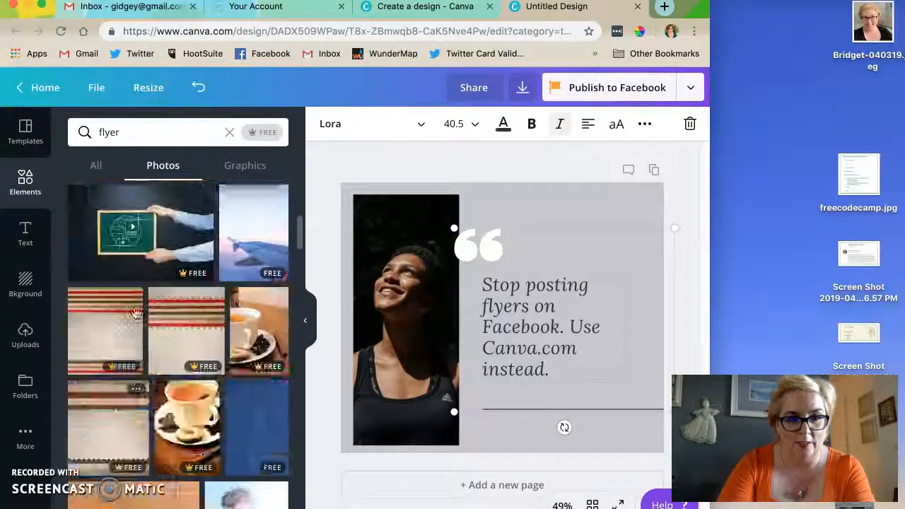
scroll(139, 272, up, 3)
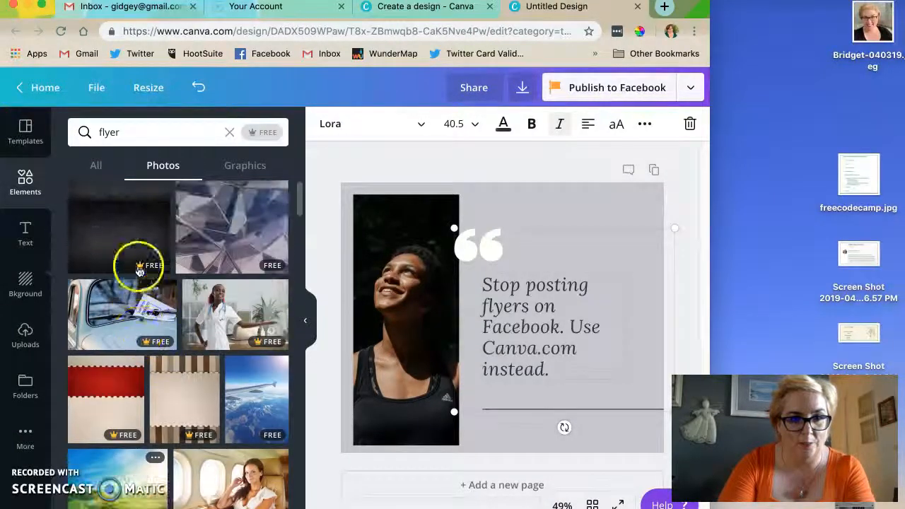
click(138, 309)
drag(505, 283, 378, 251)
key(Delete)
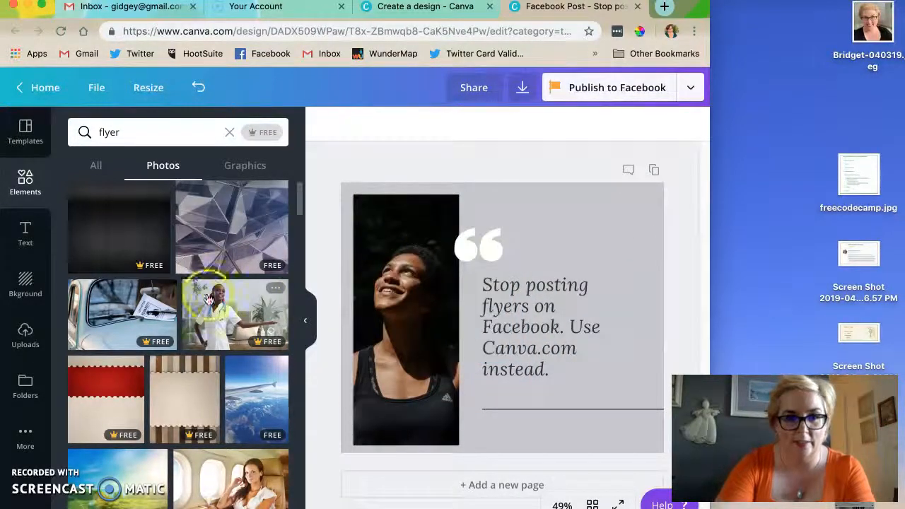
- Replace the portrait of the woman in the design with the photo of a flyer on a blue car
drag(163, 316, 369, 306)
click(370, 304)
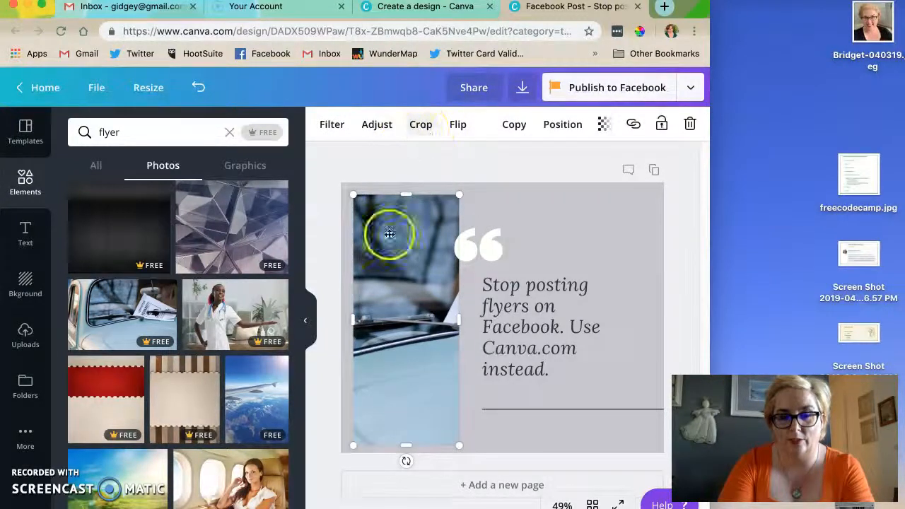
click(519, 222)
click(398, 244)
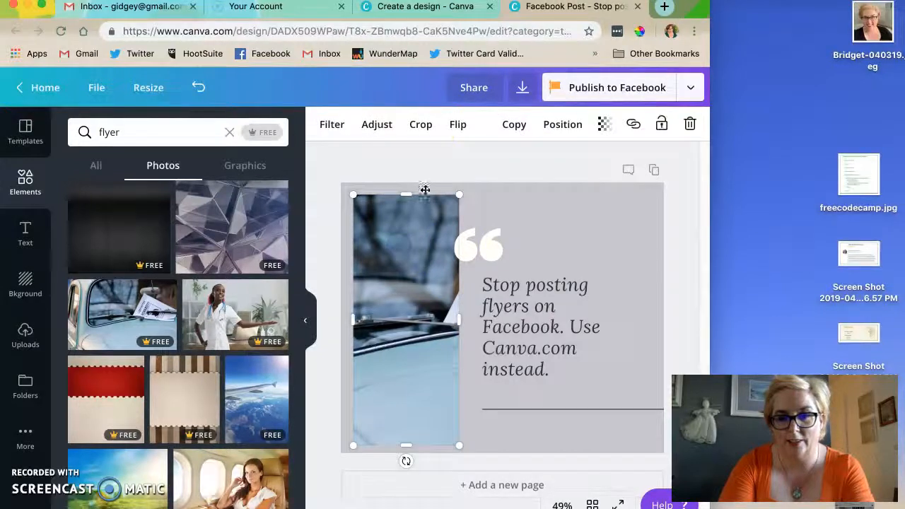
- Reposition the car photo within its crop so the "Lost Kitten Reward" flyer shows in the frame
click(491, 210)
click(400, 217)
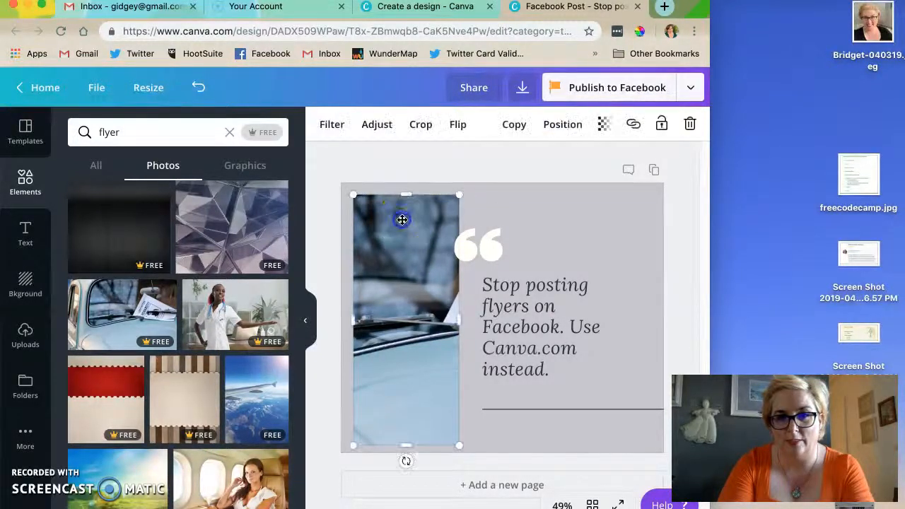
click(405, 124)
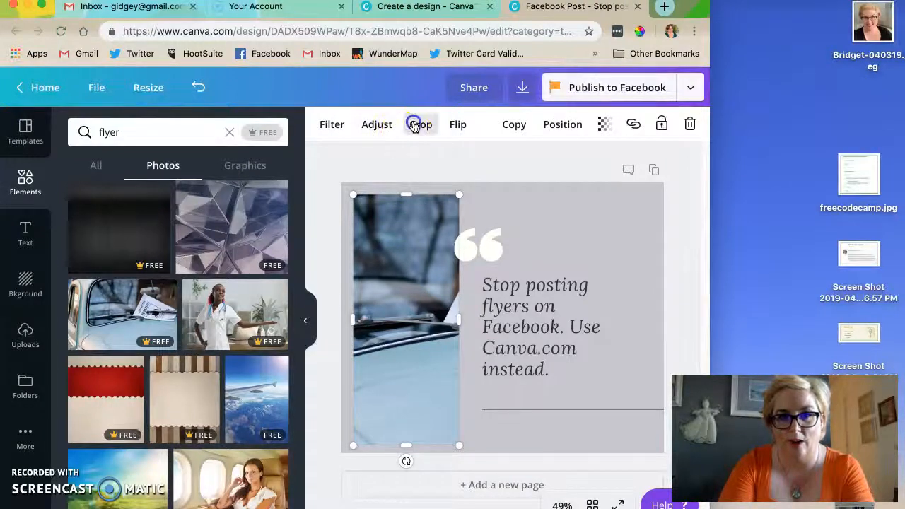
drag(447, 272, 356, 262)
click(346, 125)
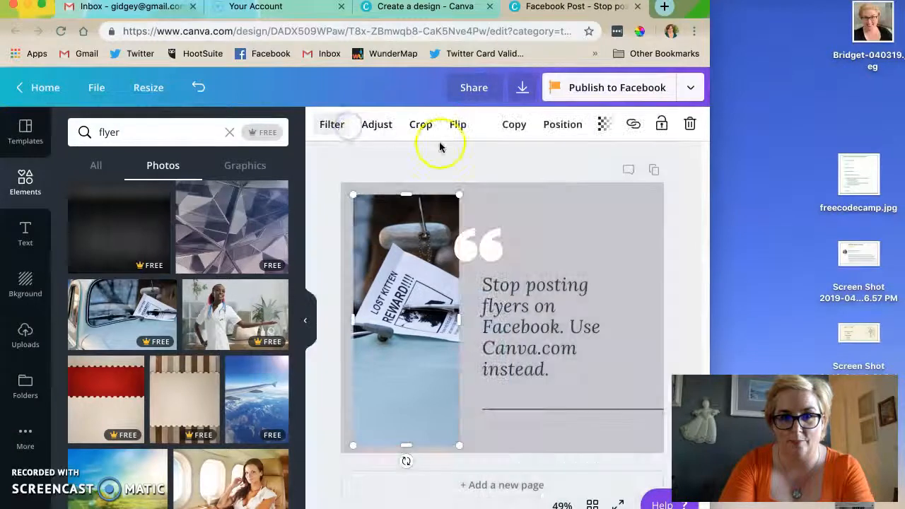
click(463, 163)
- Ungroup the quote elements and delete the large white quotation mark above the text
click(467, 249)
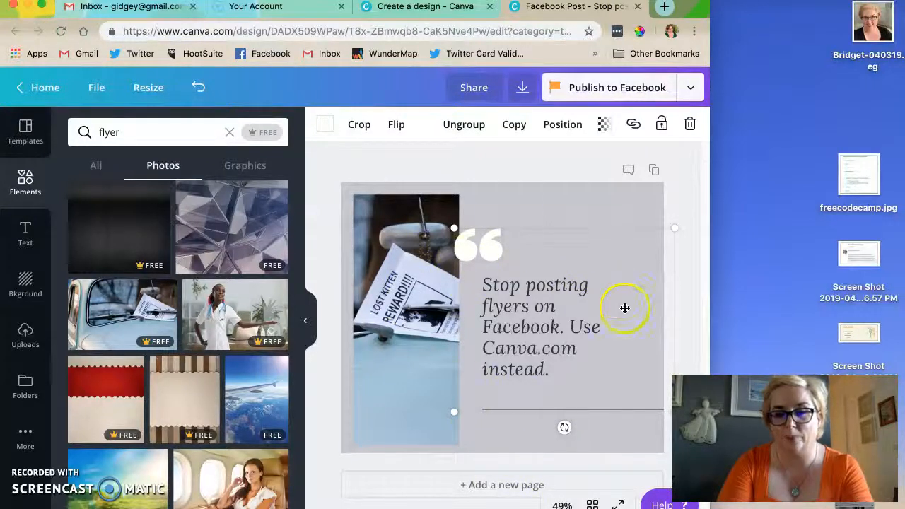
click(466, 125)
click(515, 221)
click(488, 246)
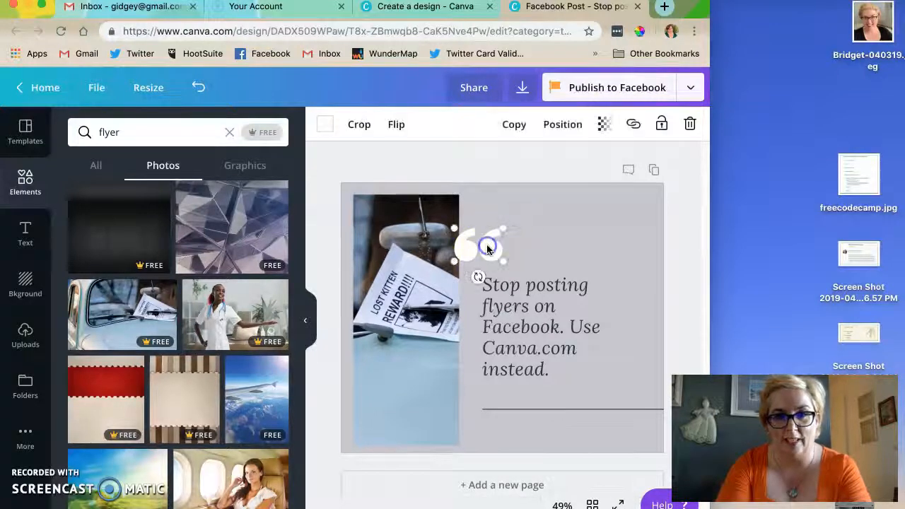
key(Delete)
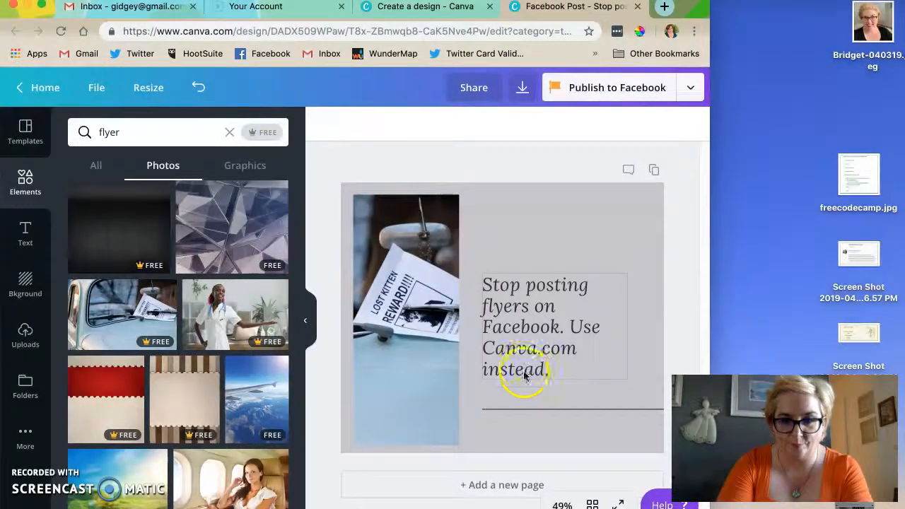
- Widen the car photo toward the quote and shift the quote text slightly away from it
click(427, 336)
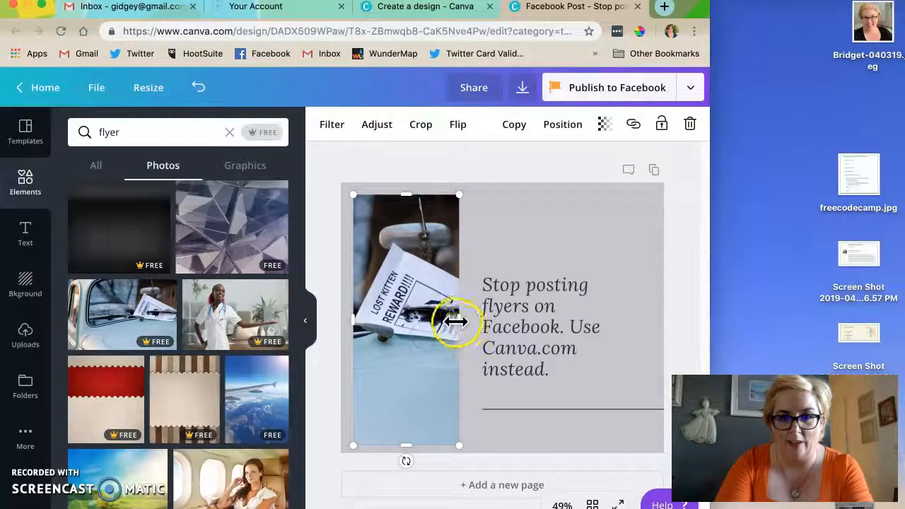
drag(458, 320, 505, 323)
click(514, 317)
- Delete the thin horizontal line beneath the quote text
click(488, 410)
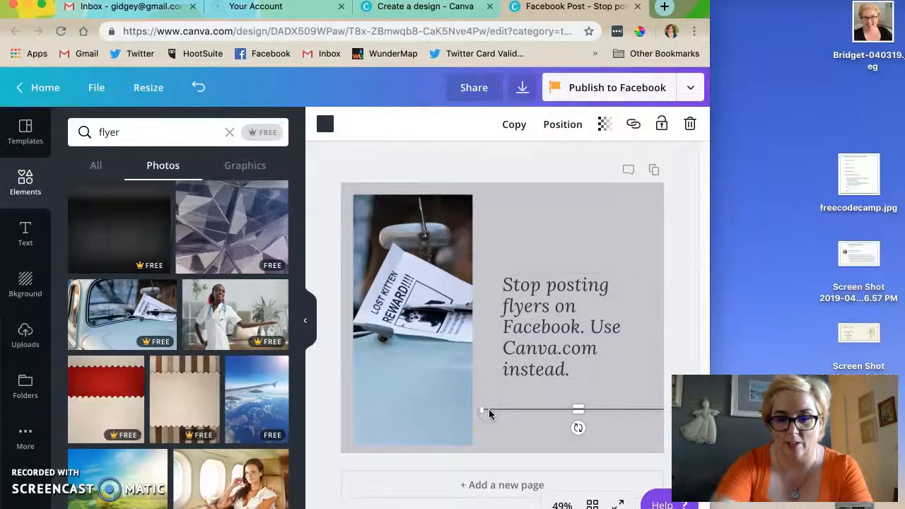
key(Delete)
- Set the quote text's font to the brand font Ogirema
click(535, 288)
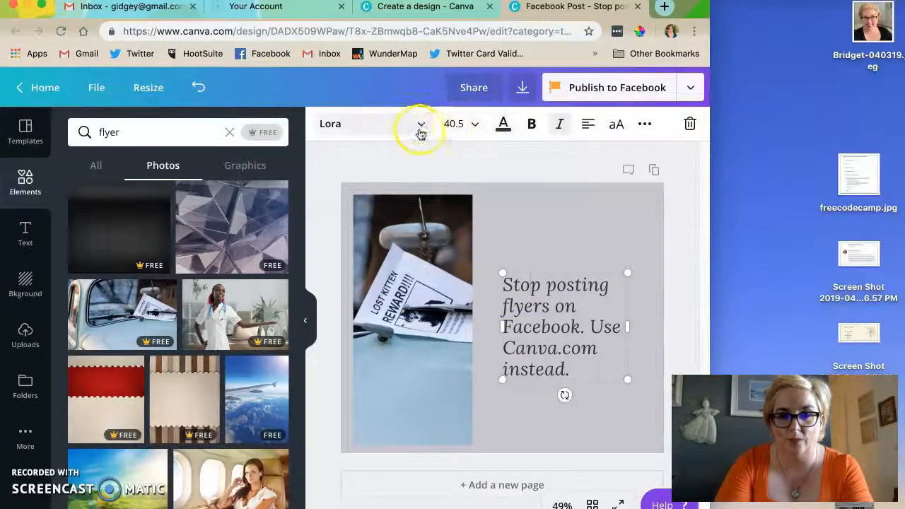
click(419, 126)
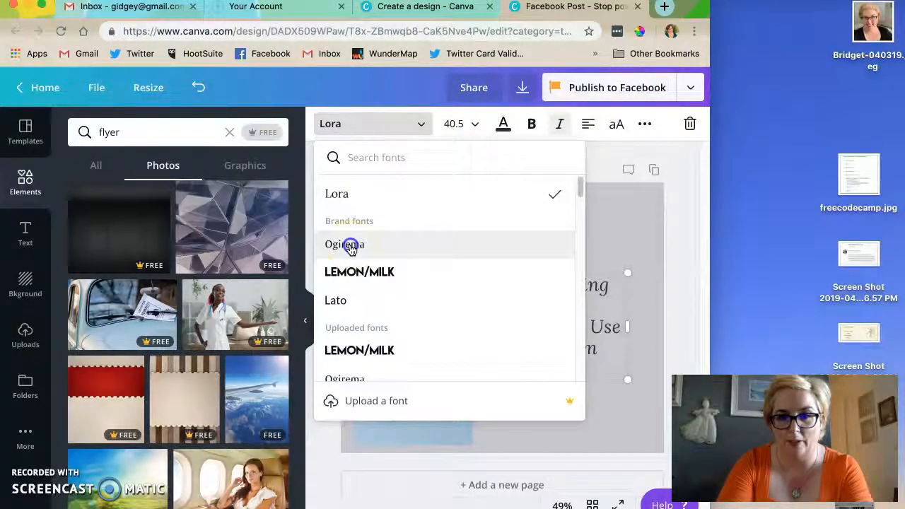
click(350, 245)
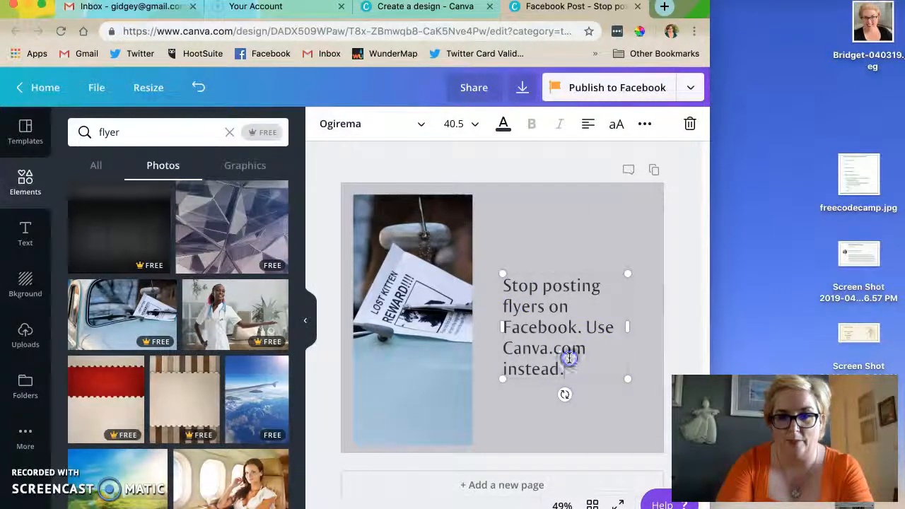
- Set the whole quote text to the brand font Lato at size 42
double_click(570, 358)
click(417, 121)
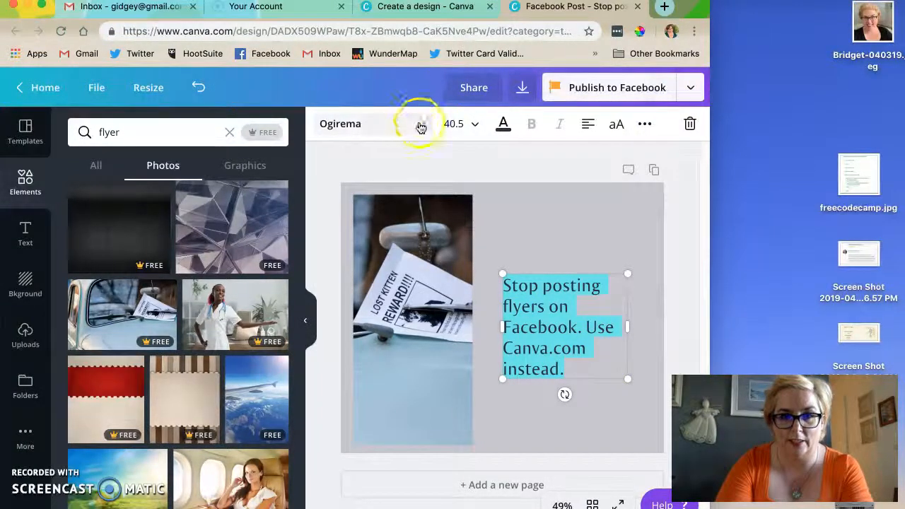
click(348, 328)
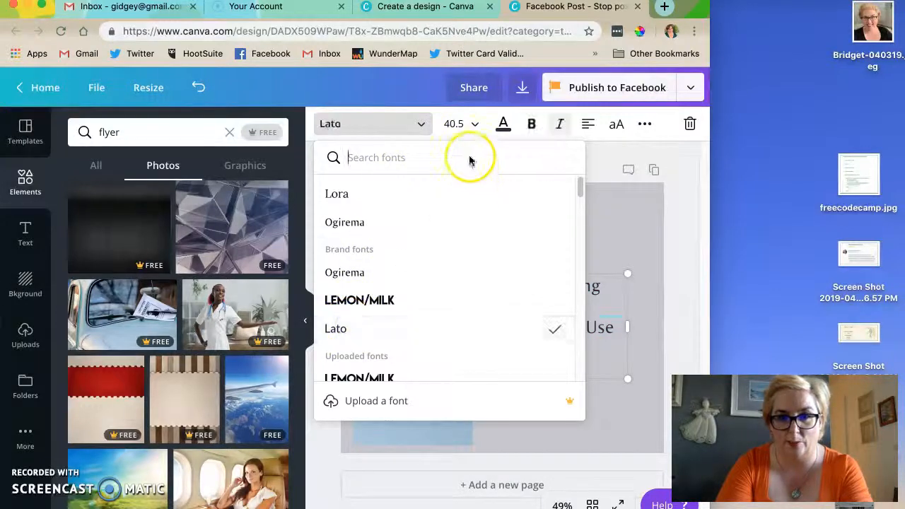
click(516, 333)
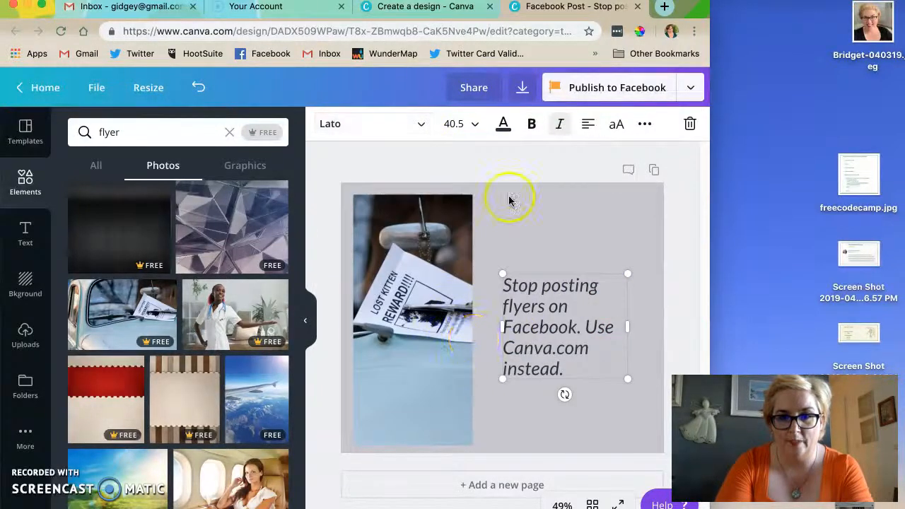
click(474, 126)
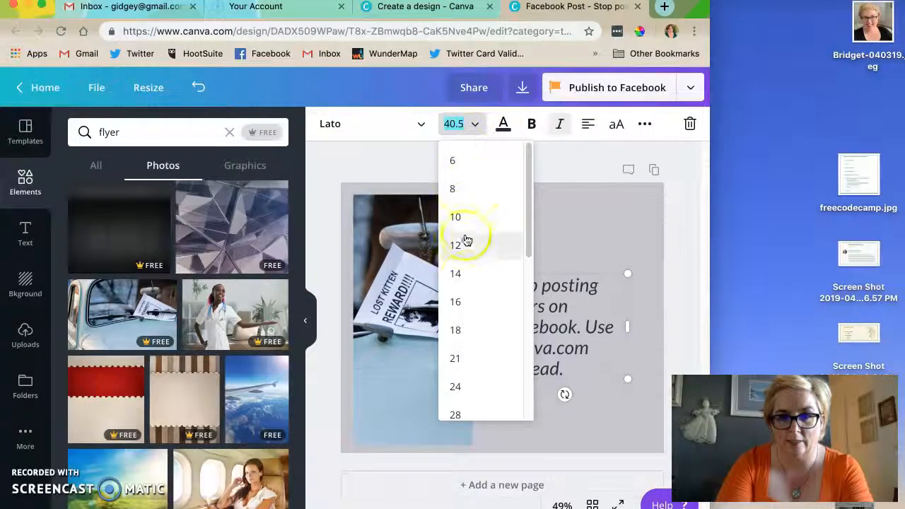
scroll(470, 333, down, 3)
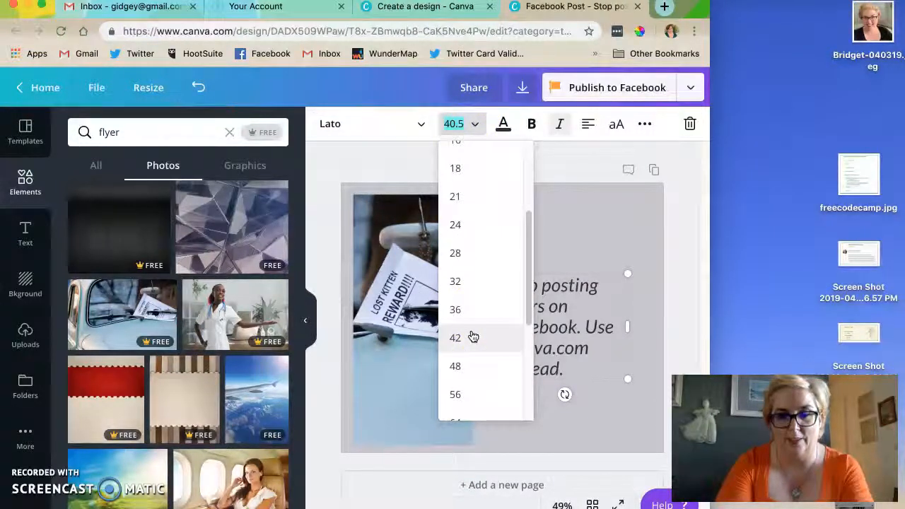
click(472, 336)
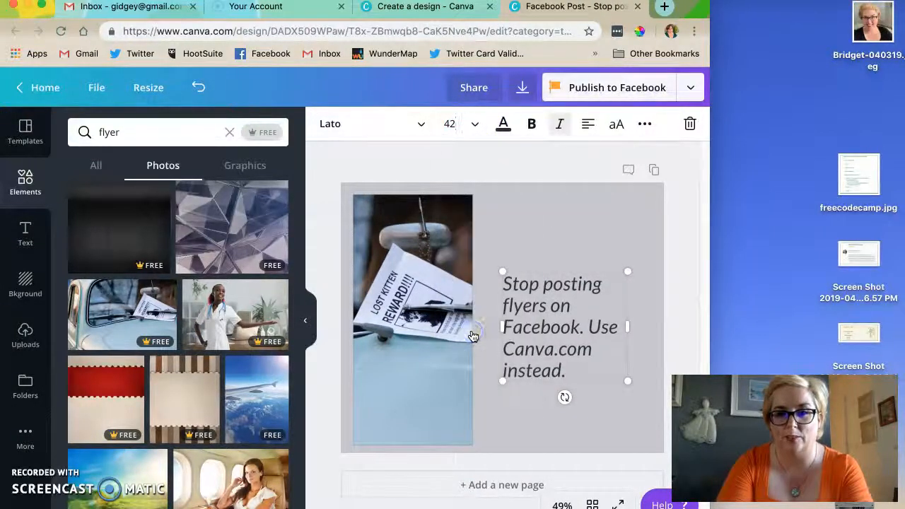
- Increase the quote text's font size to 48
click(473, 123)
click(453, 337)
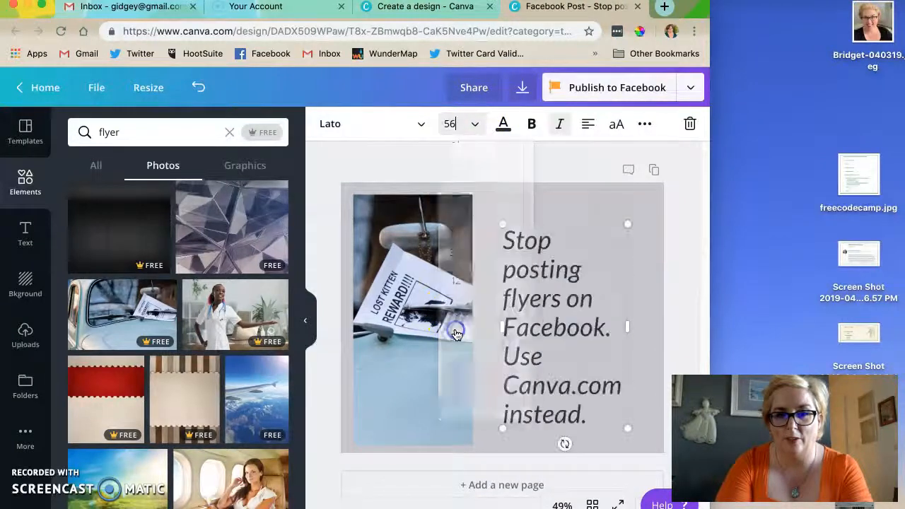
click(474, 125)
click(452, 253)
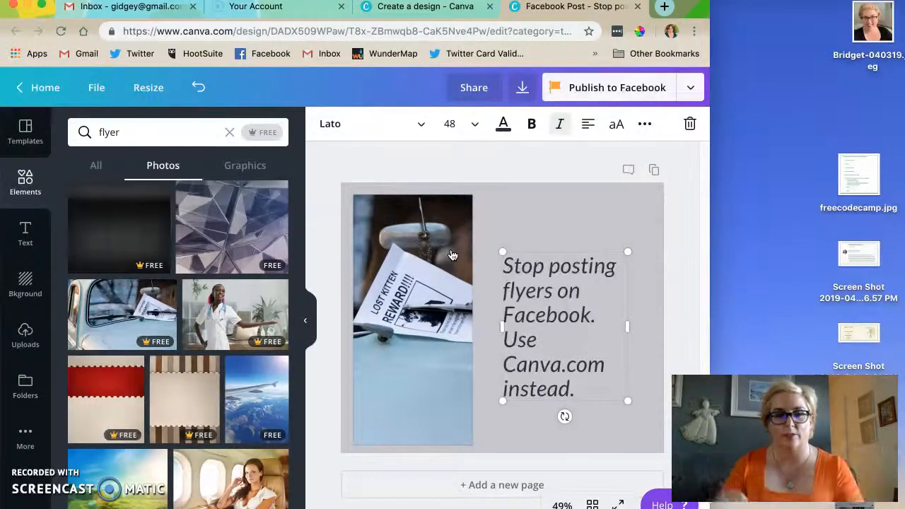
click(511, 338)
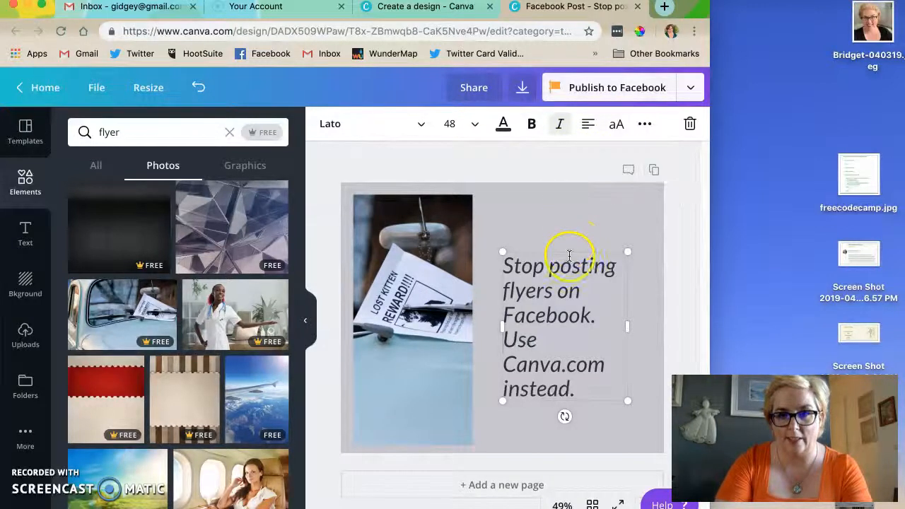
click(650, 170)
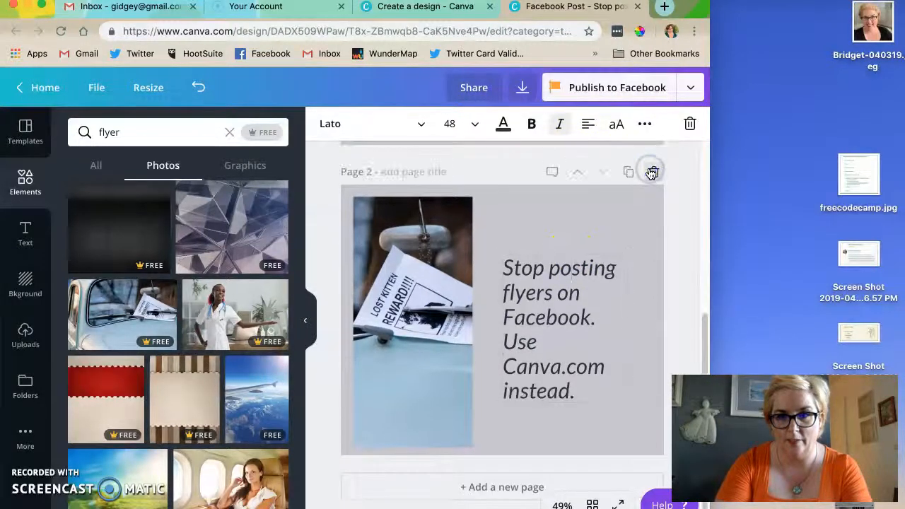
click(651, 173)
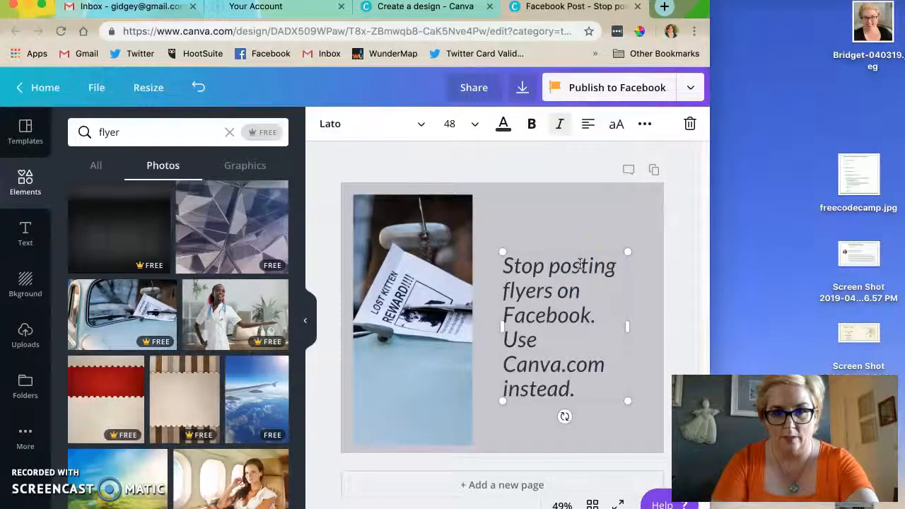
- Duplicate the quote text box and separate the two copies vertically beside the photo
click(643, 125)
click(494, 159)
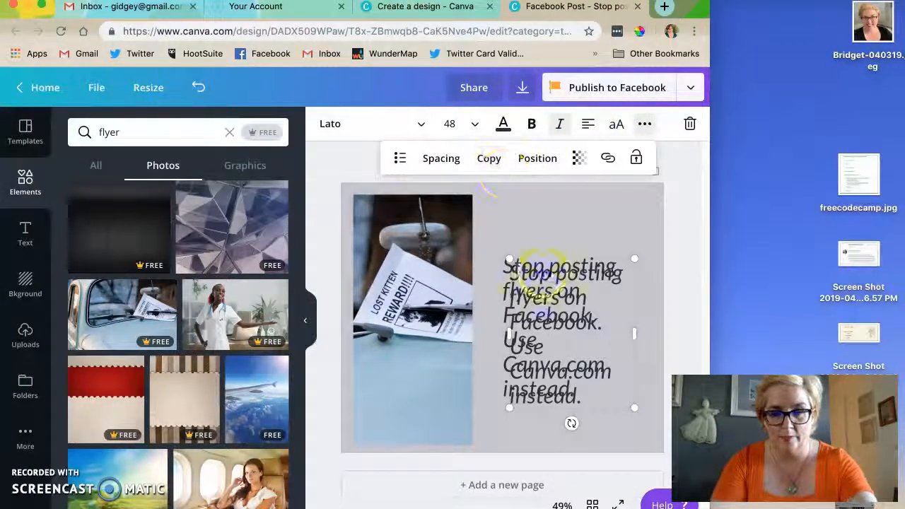
drag(557, 290, 559, 349)
drag(553, 259, 551, 212)
- Delete "Use Canva.com instead." from the upper text copy and move the remaining text up
drag(606, 280, 601, 346)
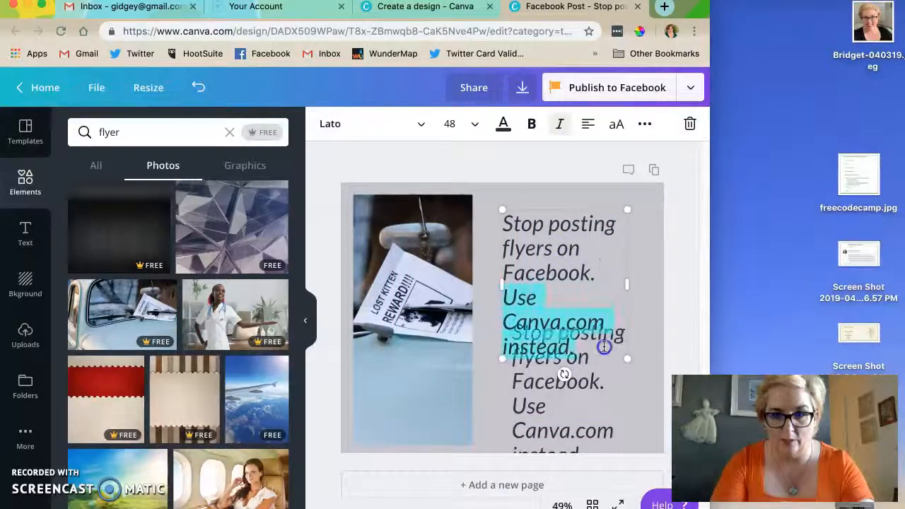
key(BackSpace)
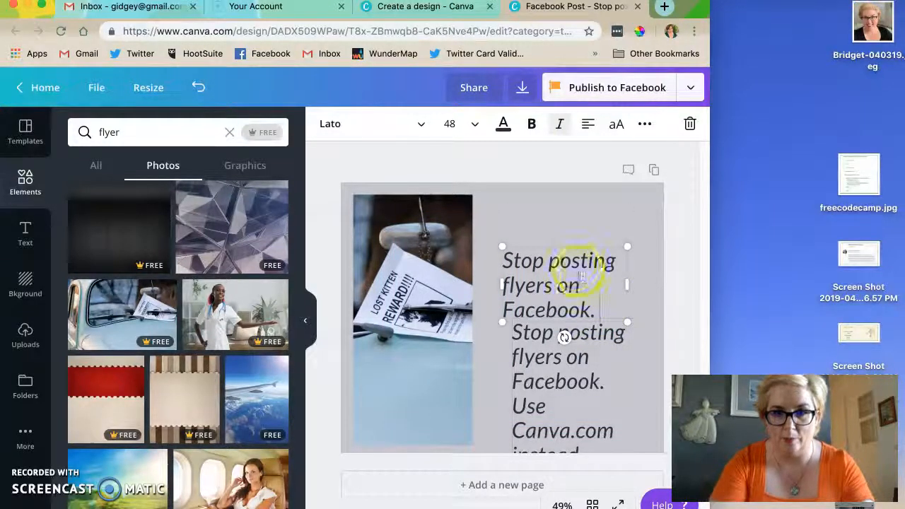
click(554, 287)
drag(554, 286, 551, 252)
- Align the lower text copy under the upper one and trim it to "Use Canva.com instead."
click(539, 339)
drag(538, 339, 532, 328)
click(599, 365)
drag(599, 364, 502, 322)
key(BackSpace)
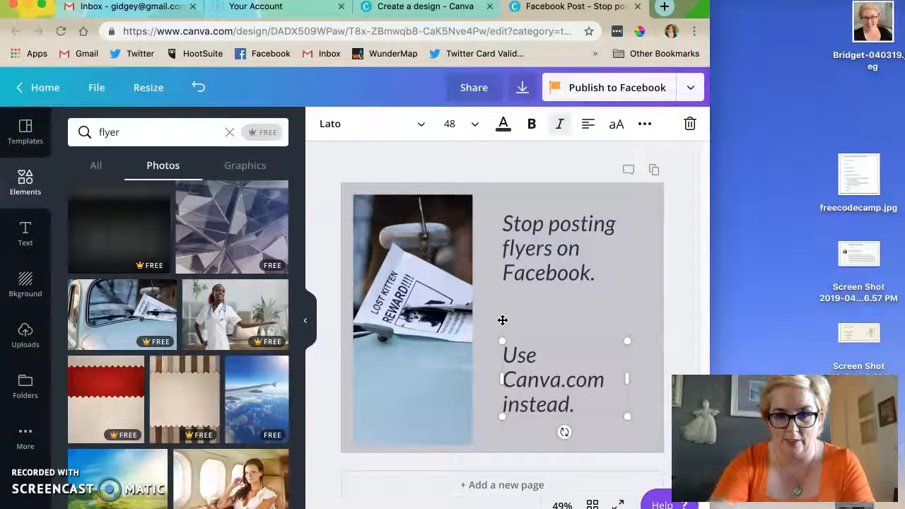
- Set the "Use Canva.com instead." text to size 36 and bring both text blocks close together at mid-height
click(467, 125)
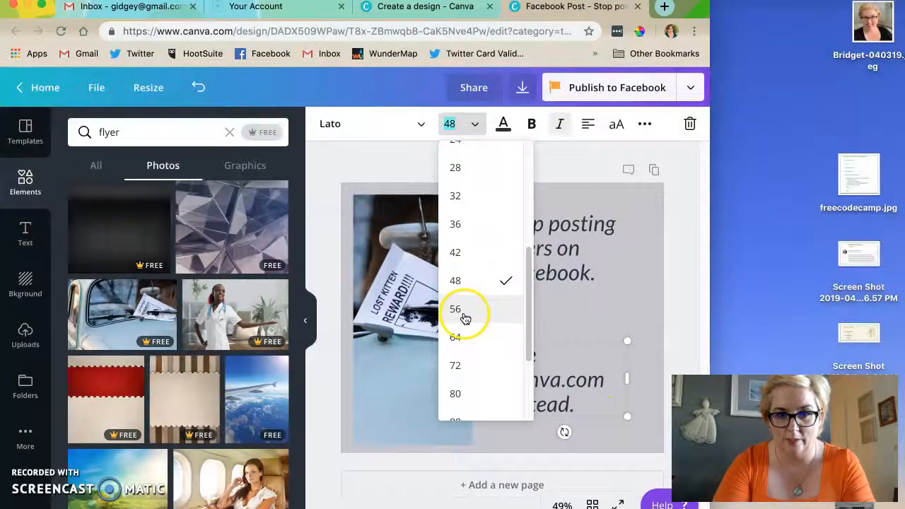
click(455, 224)
click(571, 278)
drag(562, 255, 559, 291)
drag(559, 382, 557, 356)
drag(630, 348, 627, 352)
click(541, 278)
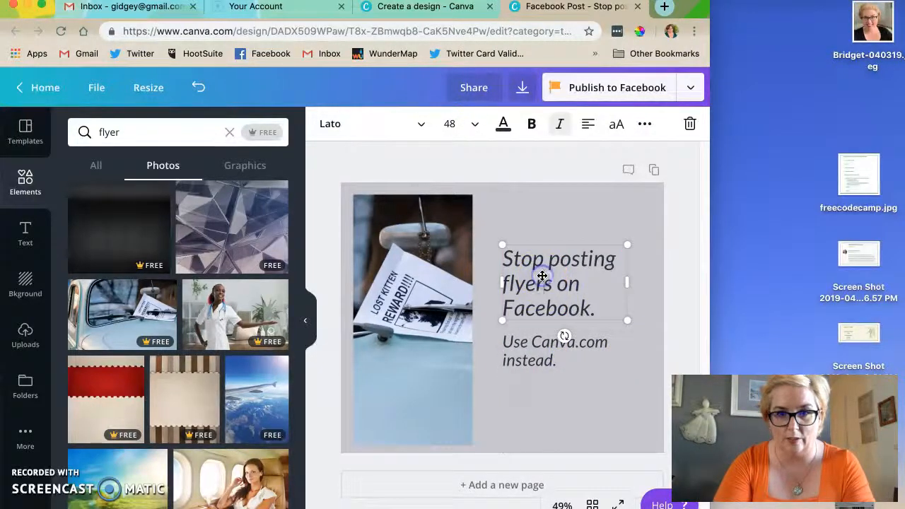
- Widen the car photo slightly toward the text blocks
click(459, 347)
drag(472, 322, 487, 319)
click(532, 206)
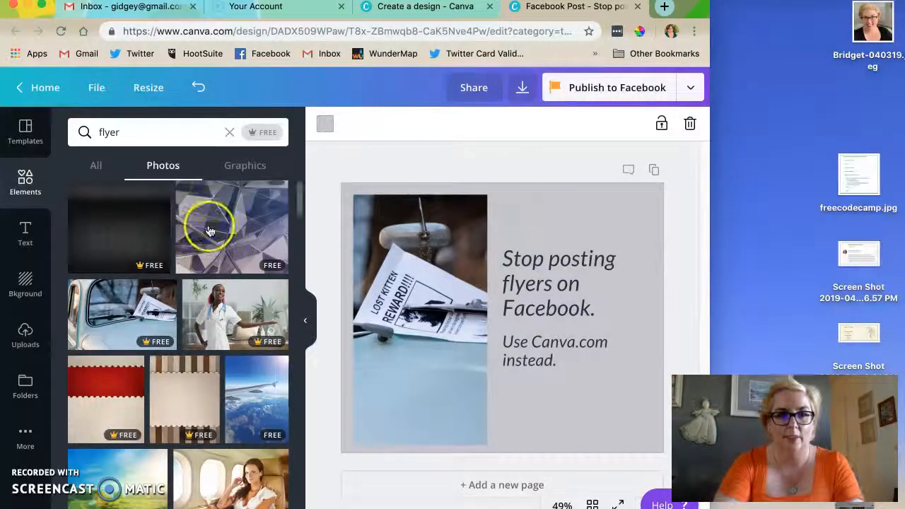
- Search the element library's graphics for "thumbtack"
click(136, 133)
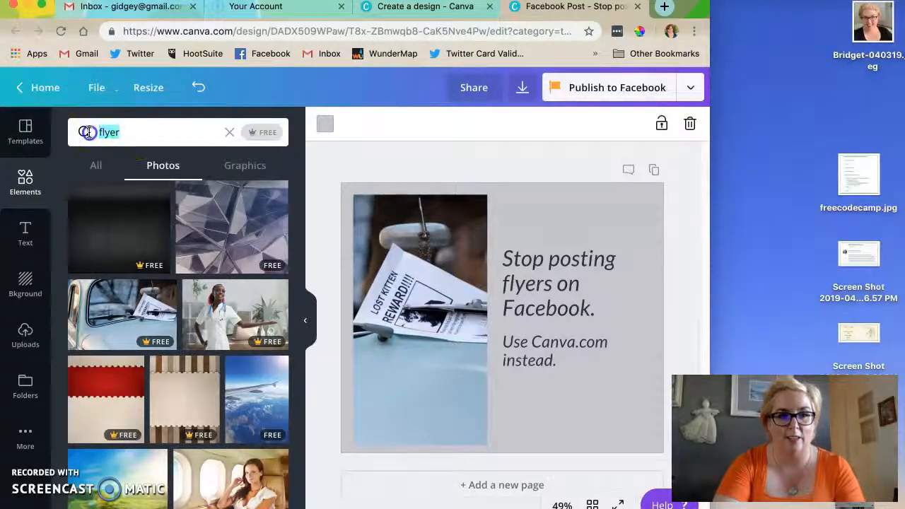
text(thin)
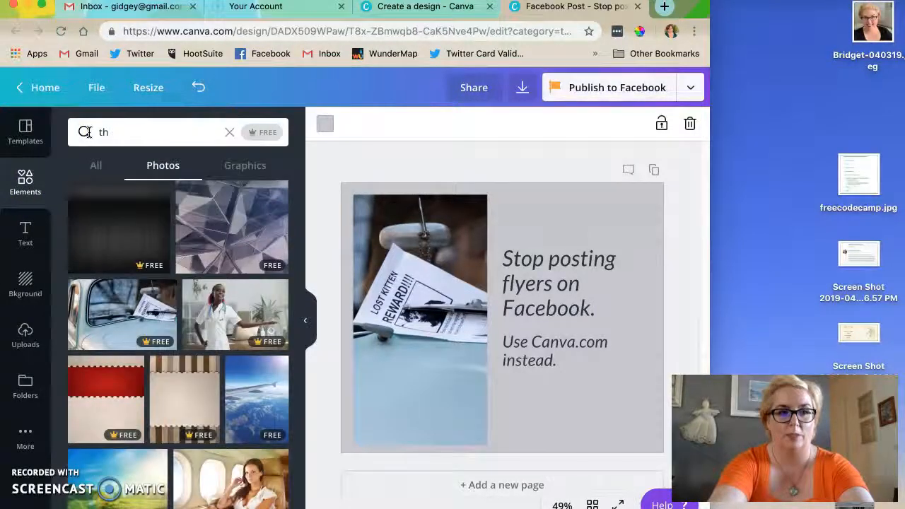
click(86, 132)
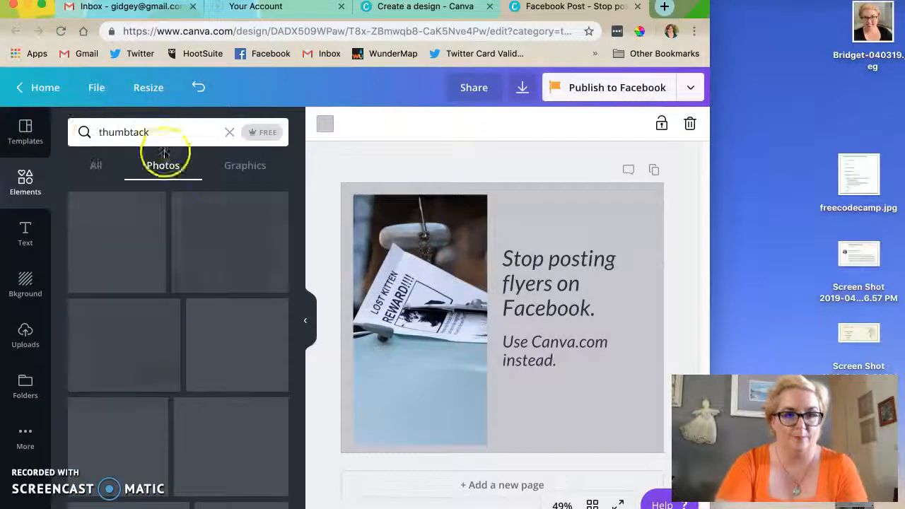
click(235, 169)
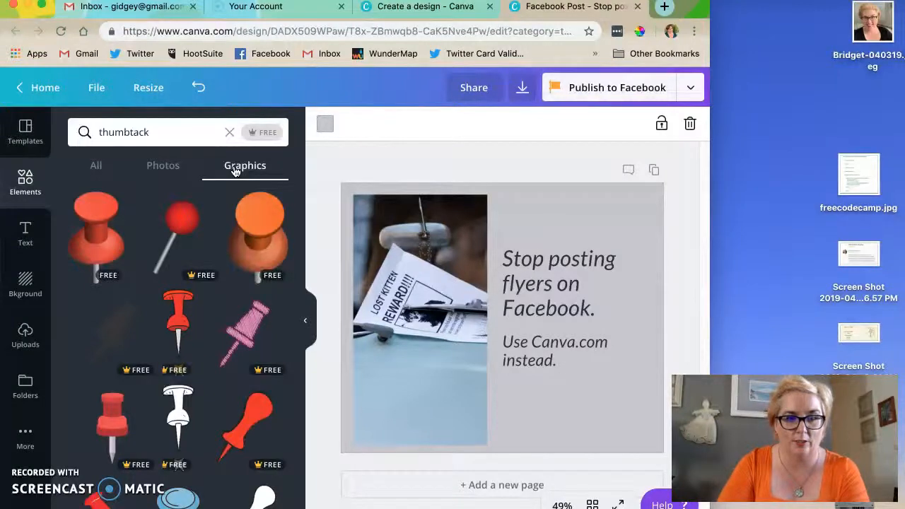
- Look through the thumbtack graphics for a suitable free one
scroll(201, 385, down, 3)
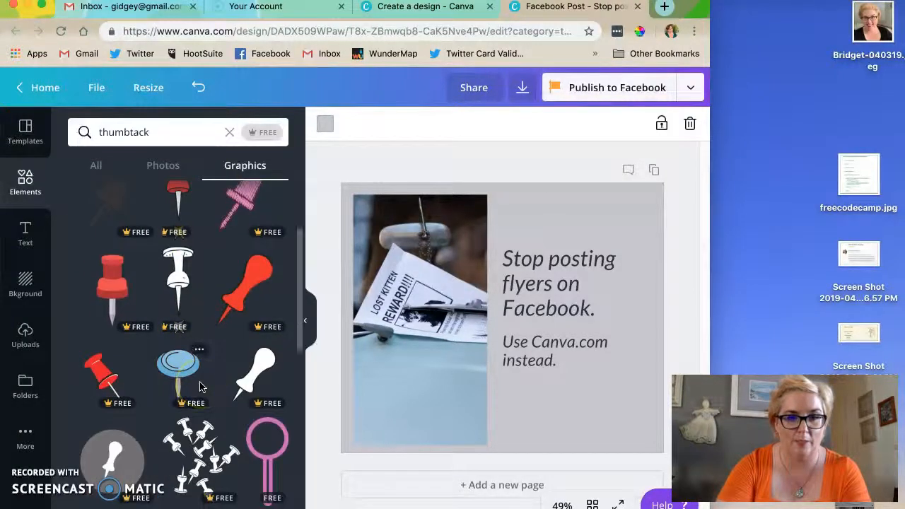
scroll(182, 318, down, 4)
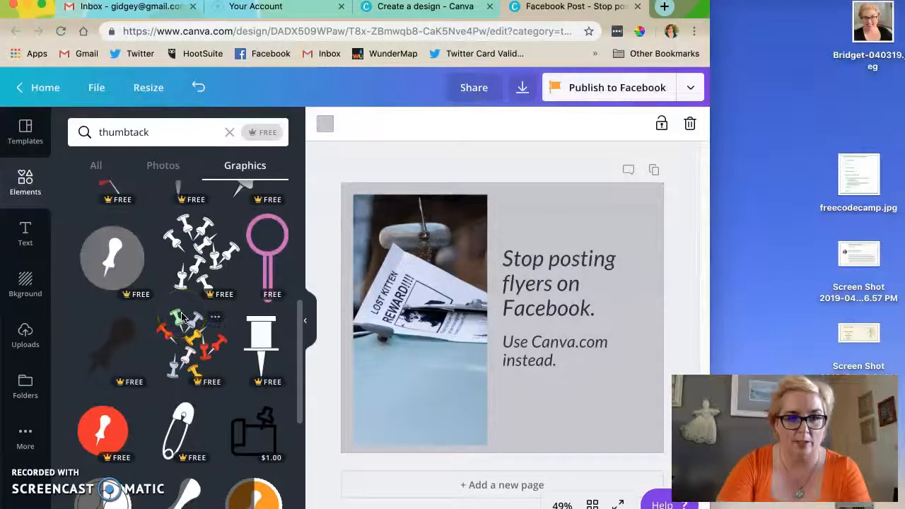
scroll(196, 362, down, 3)
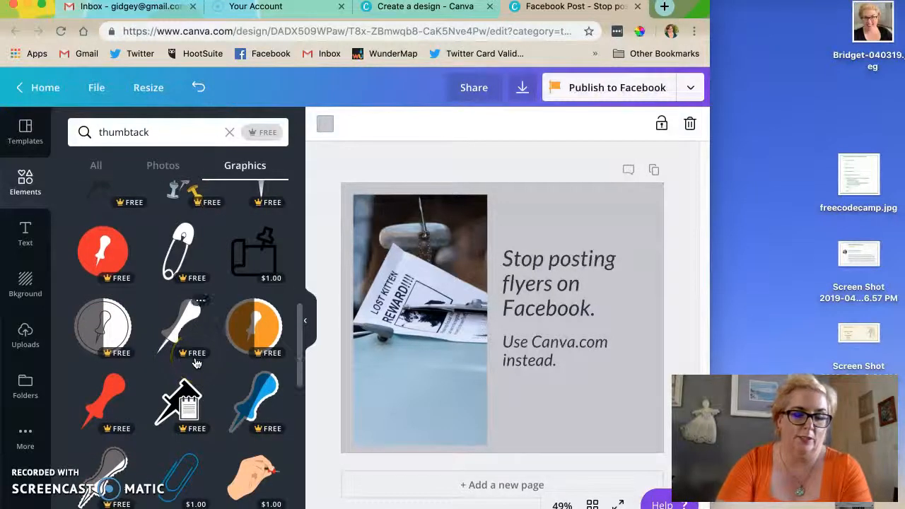
scroll(197, 363, down, 5)
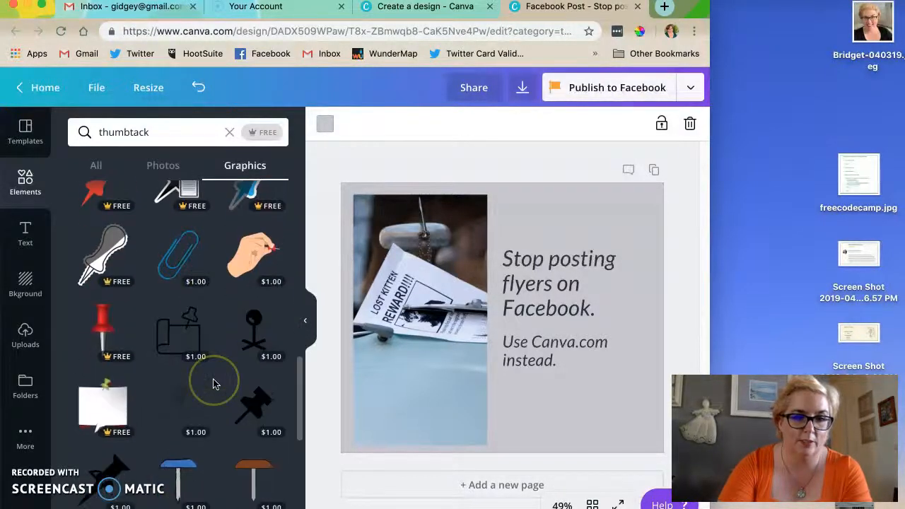
scroll(215, 384, down, 1)
scroll(210, 367, down, 10)
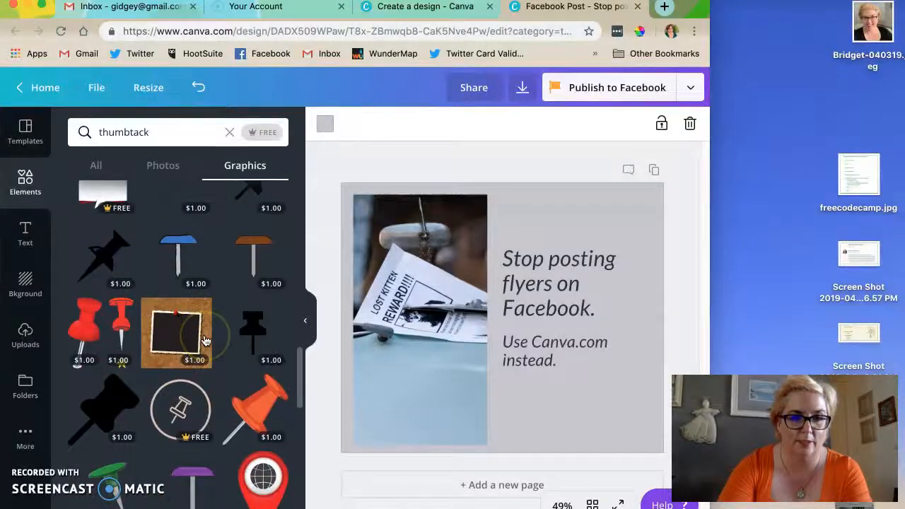
scroll(205, 341, down, 5)
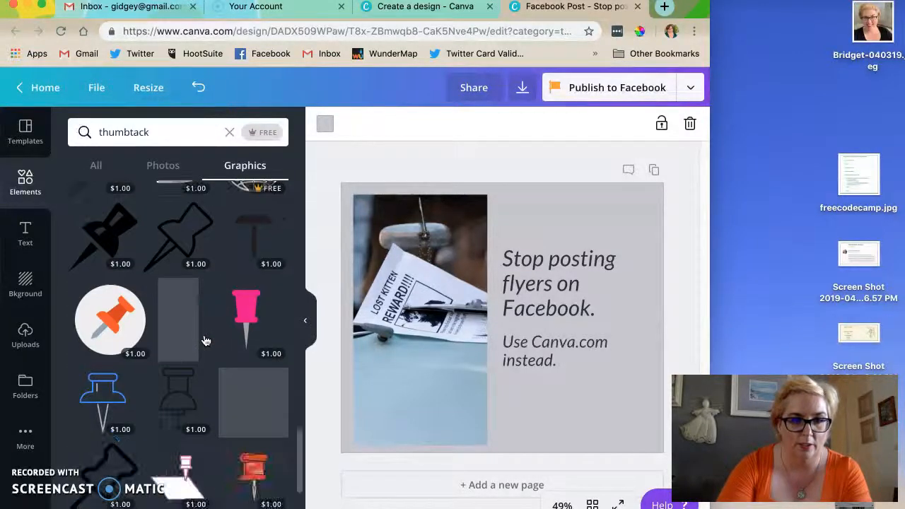
scroll(205, 341, down, 2)
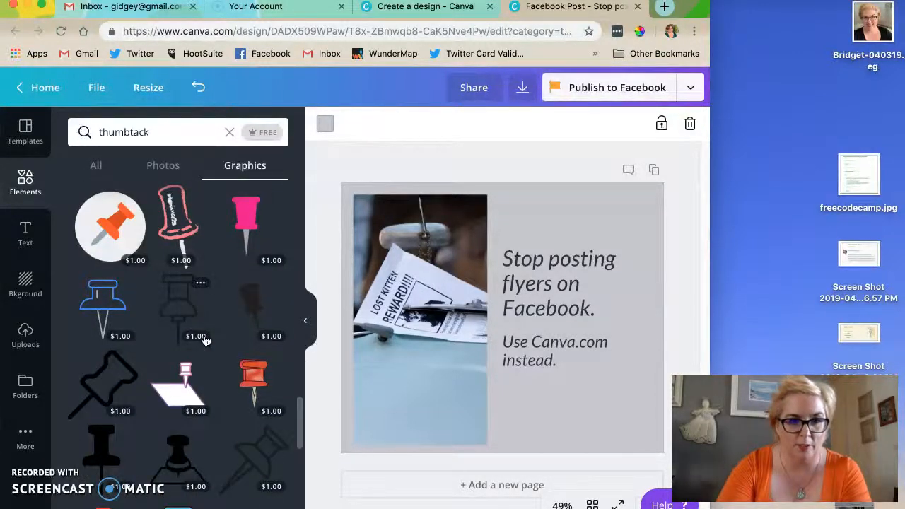
scroll(205, 341, down, 10)
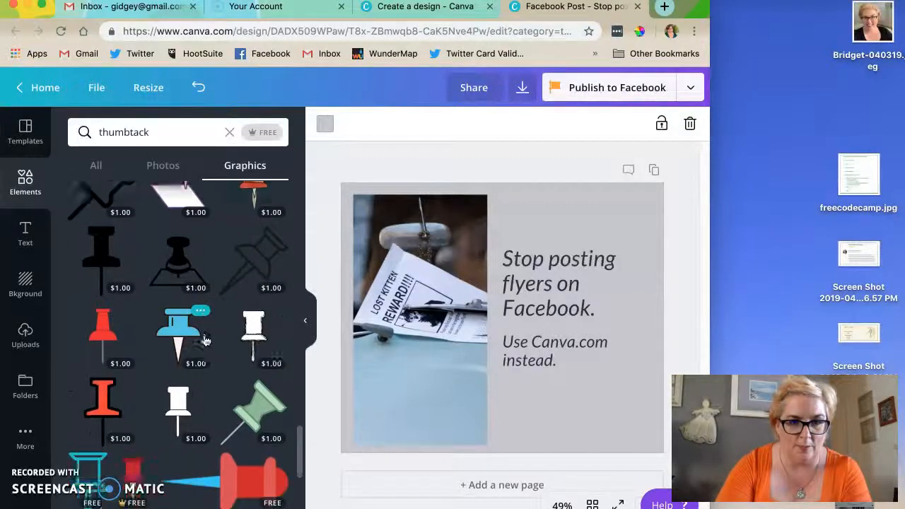
scroll(205, 340, up, 15)
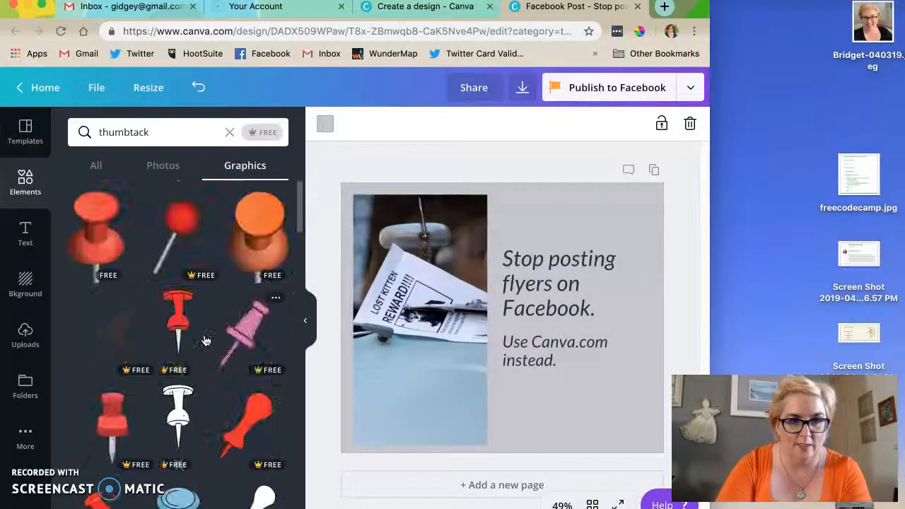
- Add the white outlined thumbtack with a star to the design, shrunk and tilted about 38°
scroll(205, 341, down, 3)
click(179, 327)
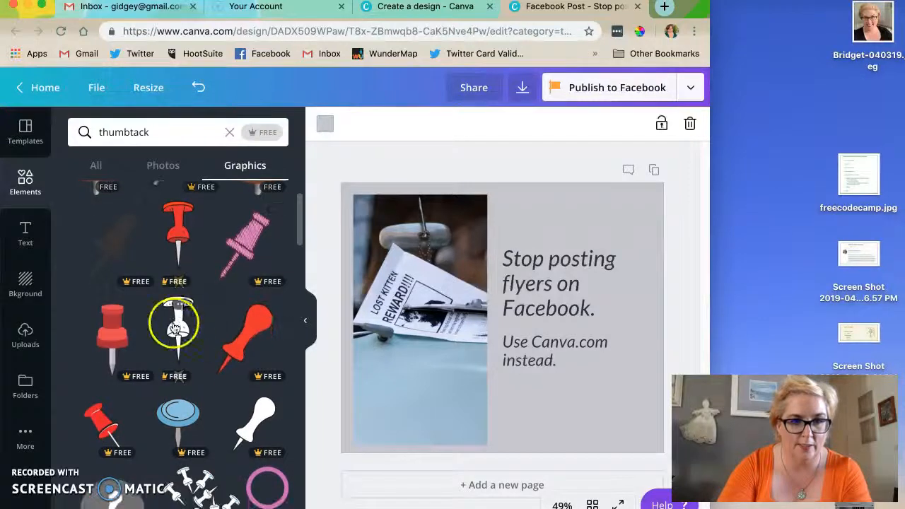
click(437, 253)
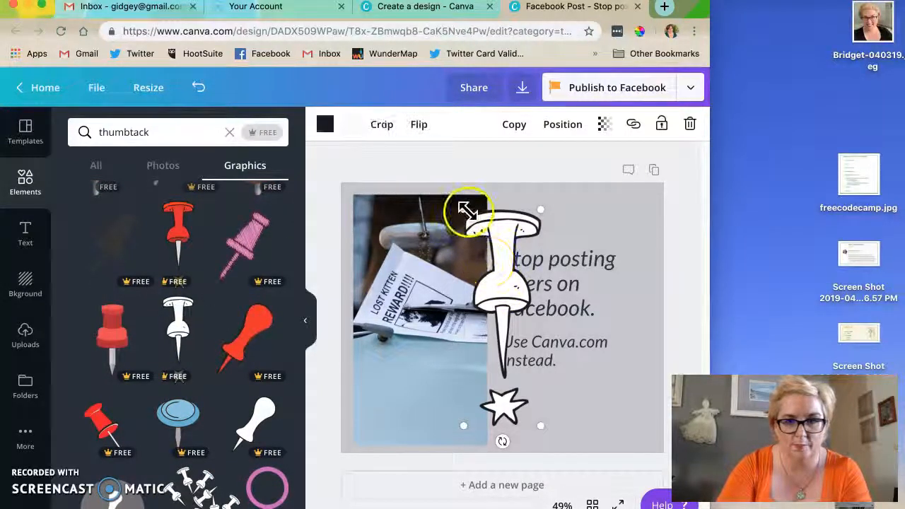
drag(463, 209, 499, 309)
drag(521, 437, 482, 420)
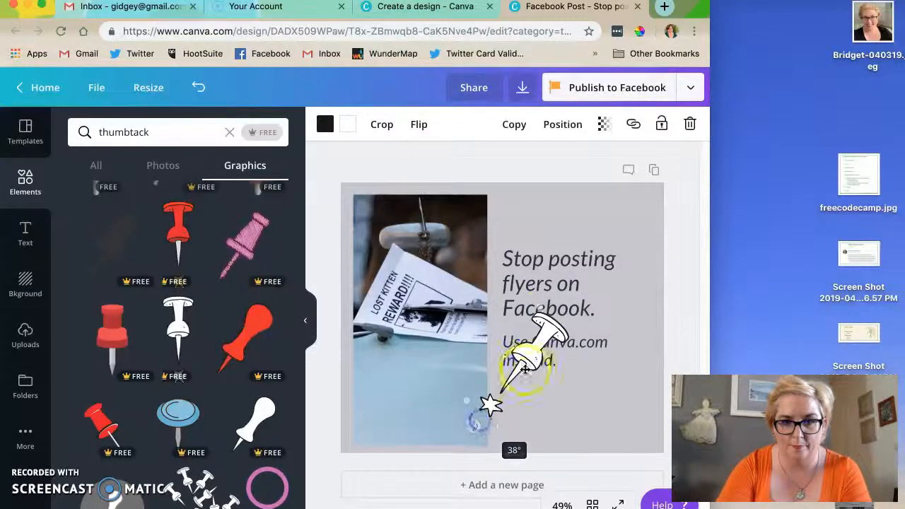
- Place the thumbtack in the design's upper-right corner and move both text blocks down to make room below it
drag(539, 355, 608, 231)
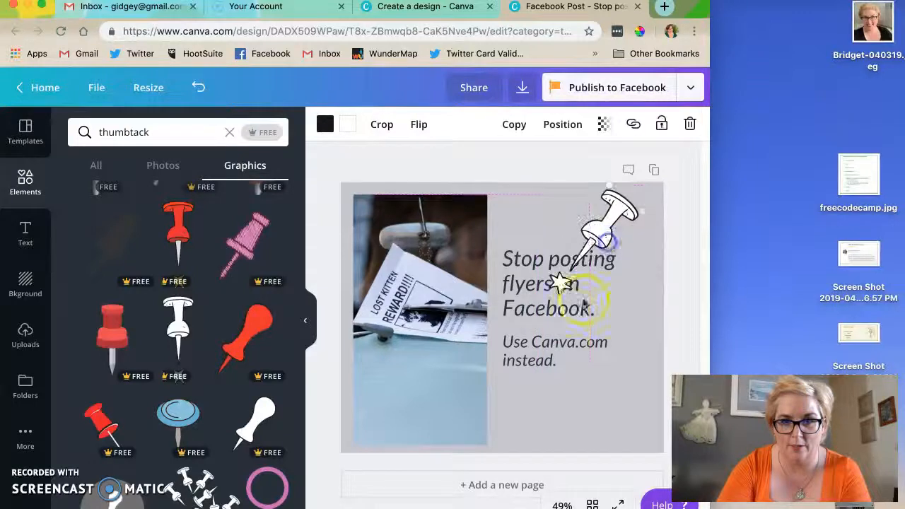
drag(564, 365, 565, 422)
drag(549, 283, 552, 239)
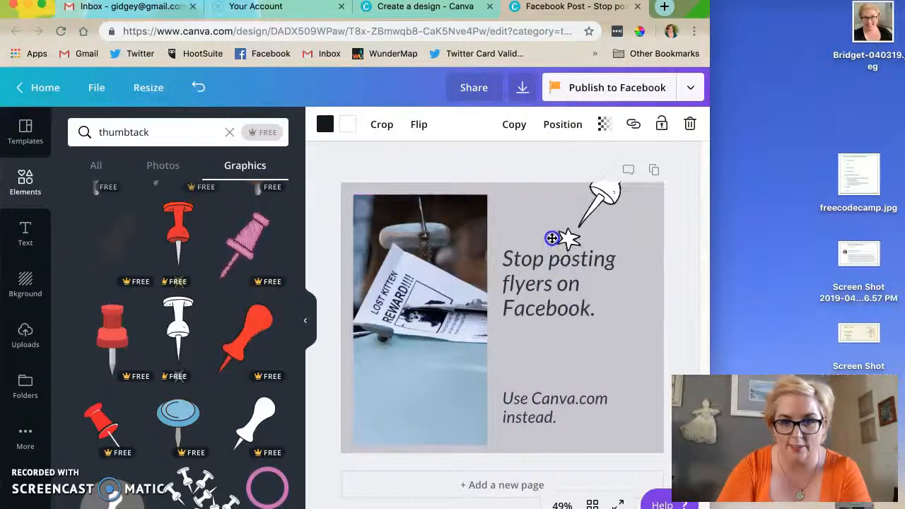
drag(526, 269, 523, 323)
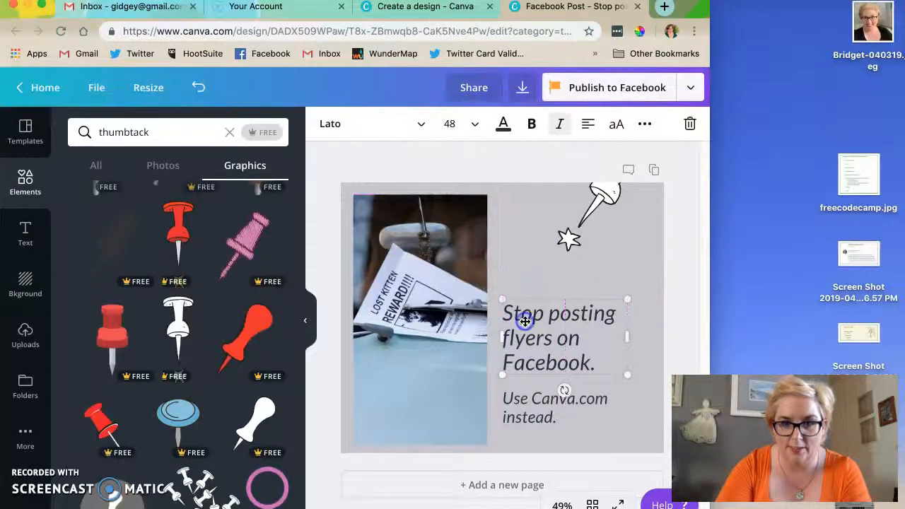
drag(592, 217, 626, 241)
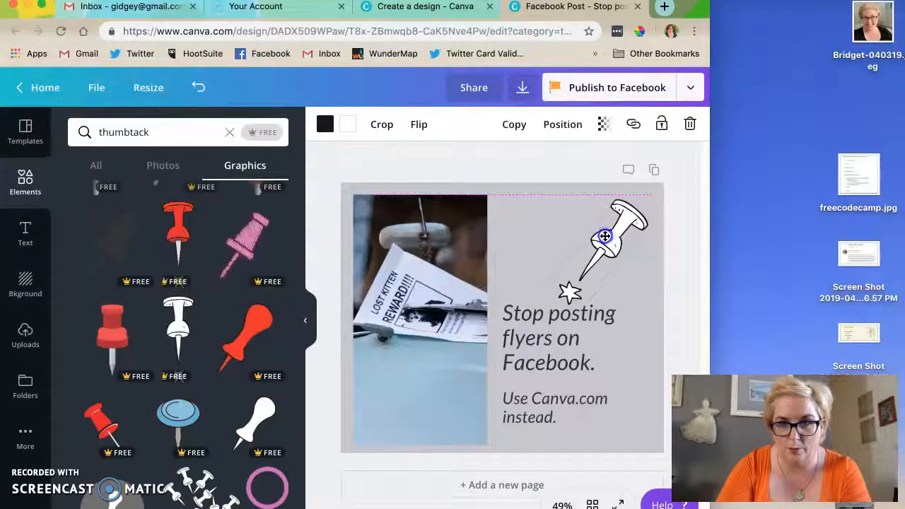
- Shrink the thumbtack further and position it in the space above the text
click(558, 295)
drag(577, 301, 591, 260)
mouse_move(606, 228)
mouse_down()
mouse_move(616, 237)
mouse_move(606, 236)
mouse_up()
- Shift both text blocks up slightly toward the thumbtack
drag(565, 315, 563, 297)
drag(542, 398, 543, 381)
click(679, 188)
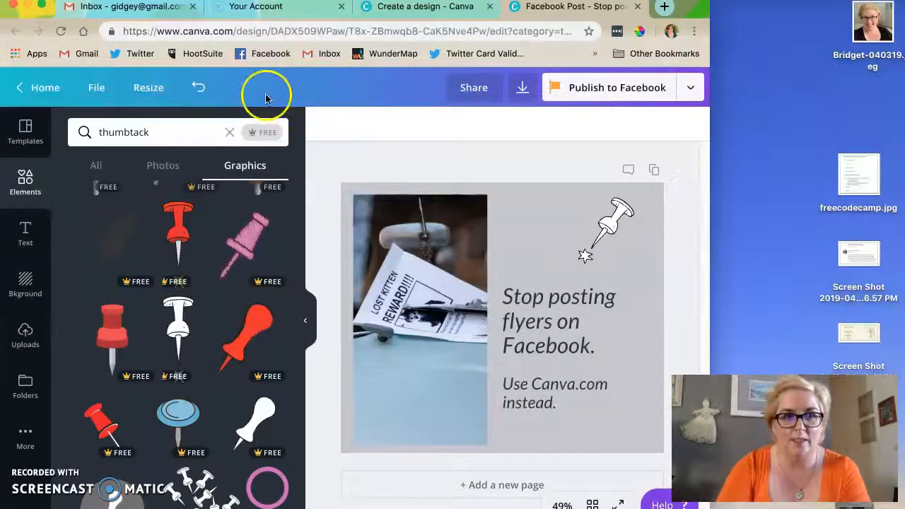
- Save the Facebook post design
click(96, 87)
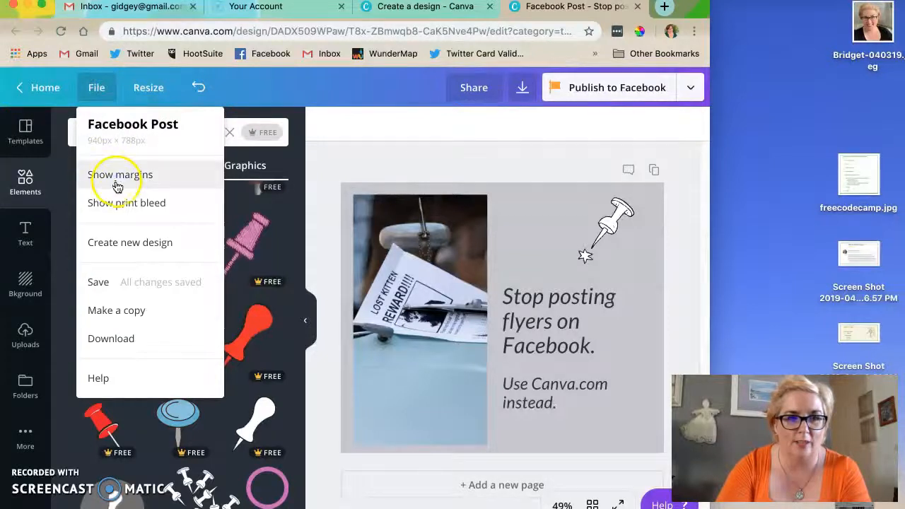
click(123, 279)
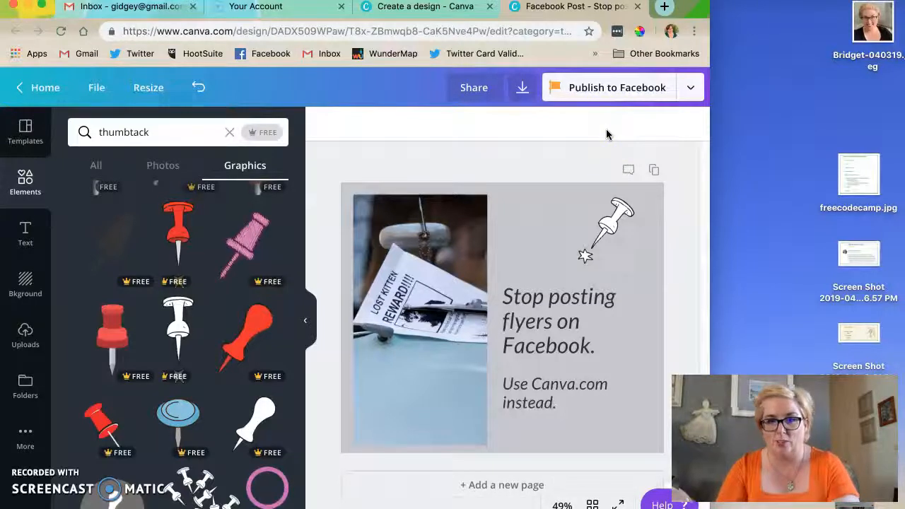
- Download the finished design as a PNG, dismiss the publishing confirmation, and open the downloaded image in Preview to check it
click(523, 94)
click(543, 251)
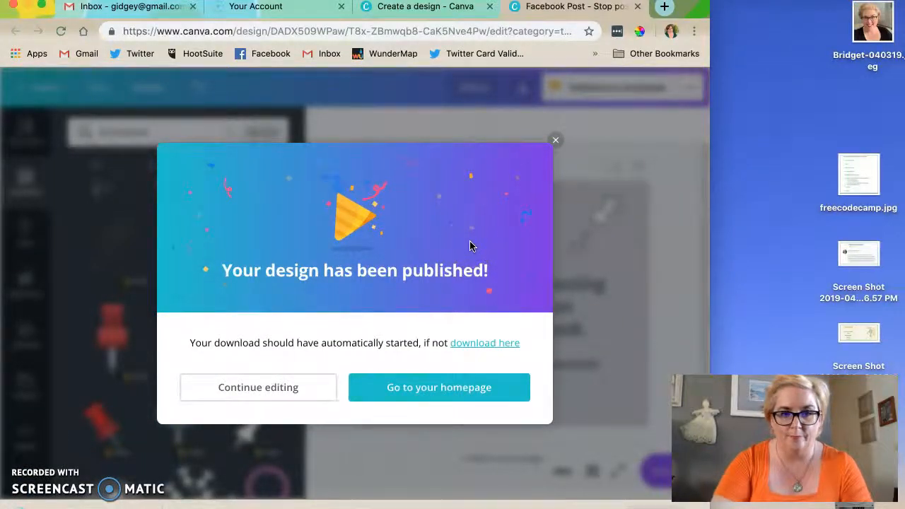
click(555, 142)
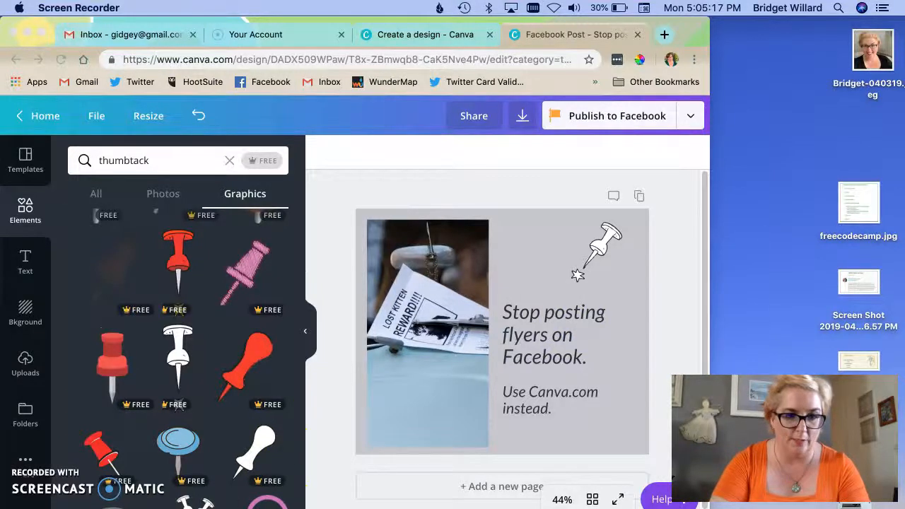
click(691, 264)
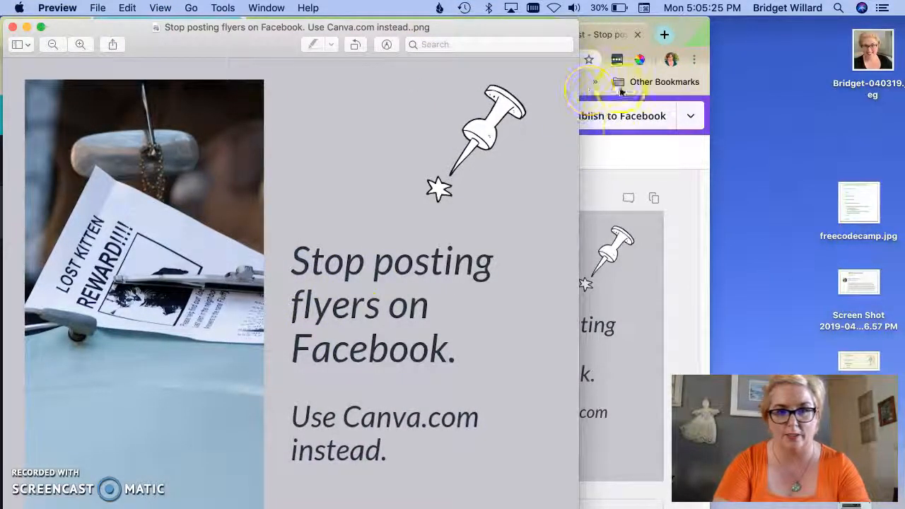
- Return to the Chrome window and open Facebook in a new browser tab
click(630, 150)
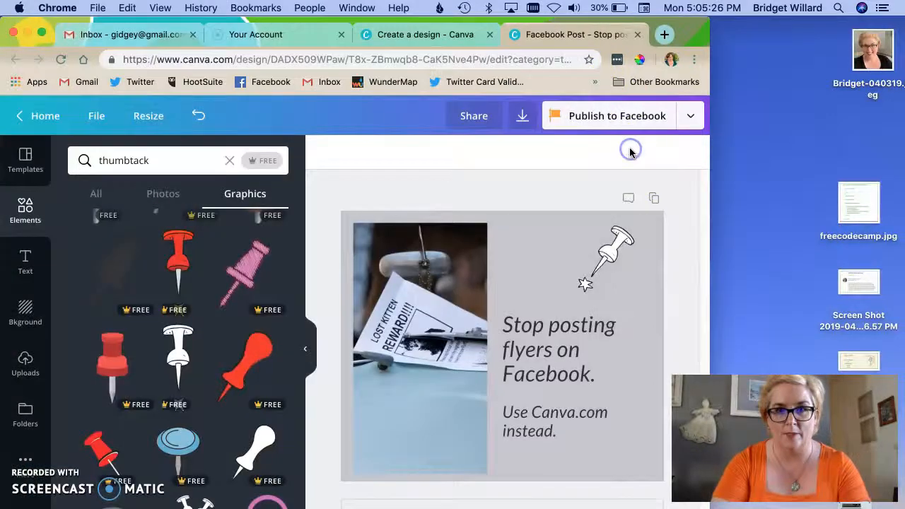
click(663, 35)
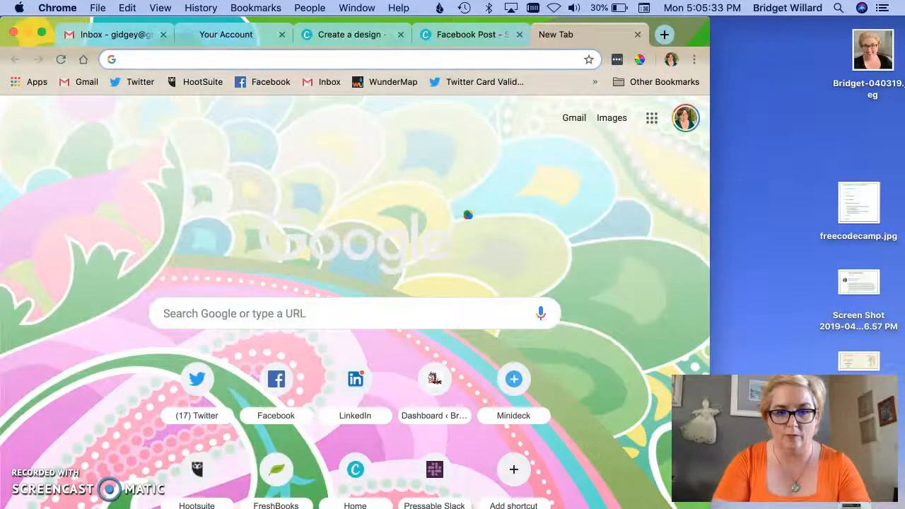
click(531, 508)
click(583, 508)
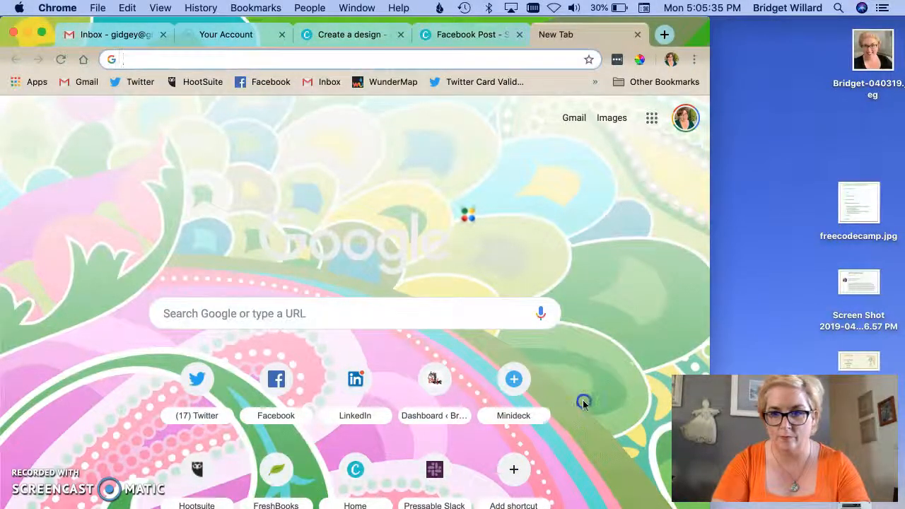
click(273, 83)
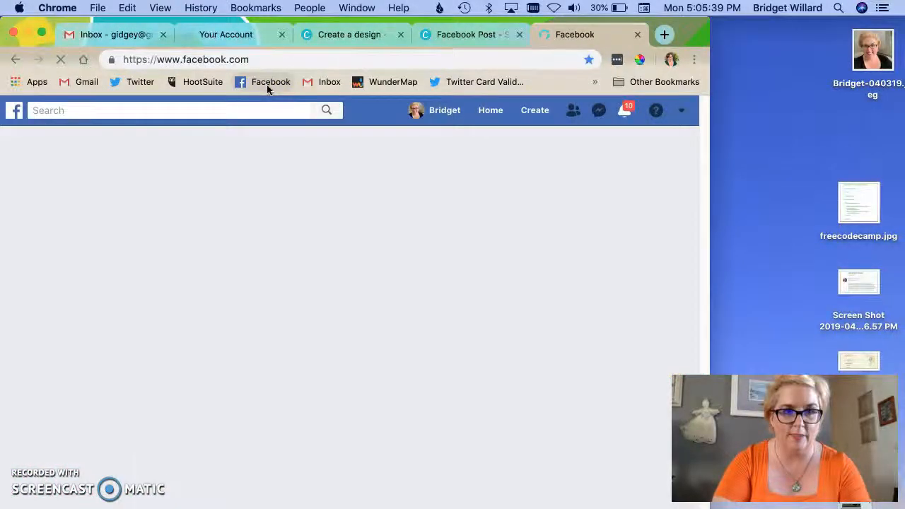
- Start a new Facebook post with the text "This is an example of how to use canva.com"
click(283, 230)
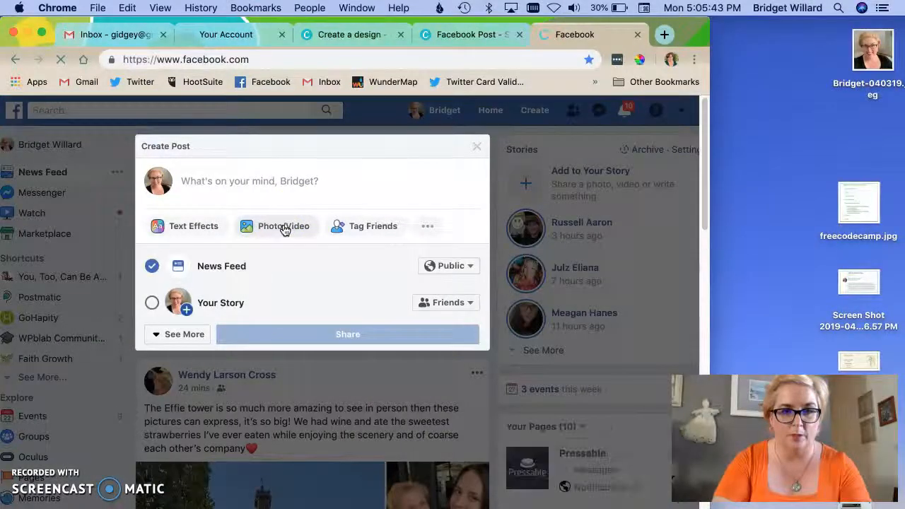
click(265, 180)
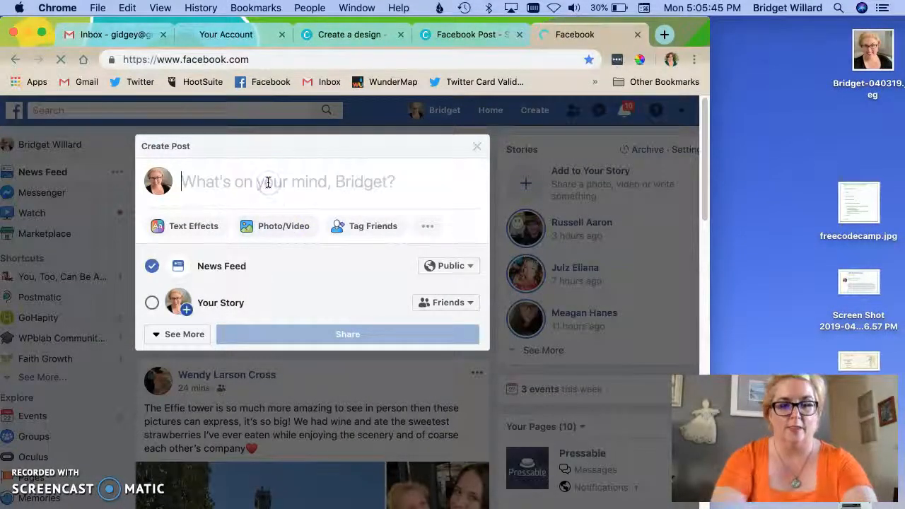
text(This isi)
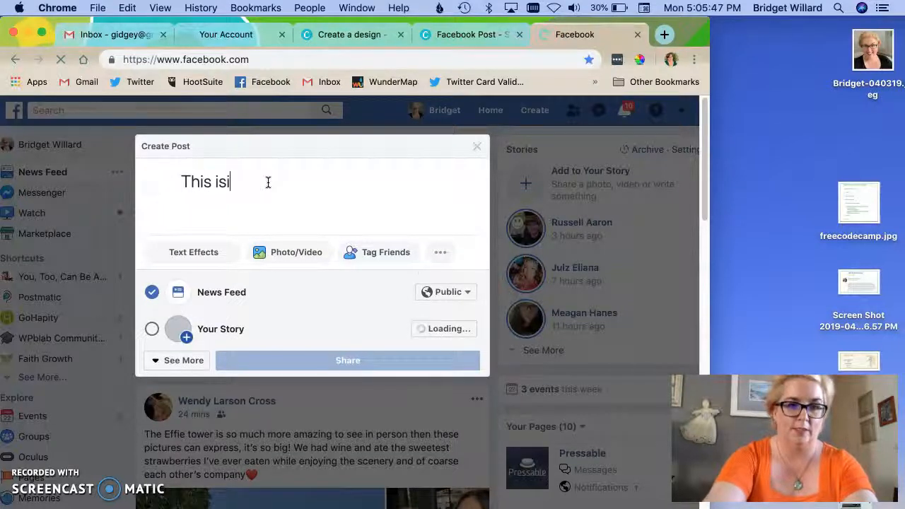
key(BackSpace)
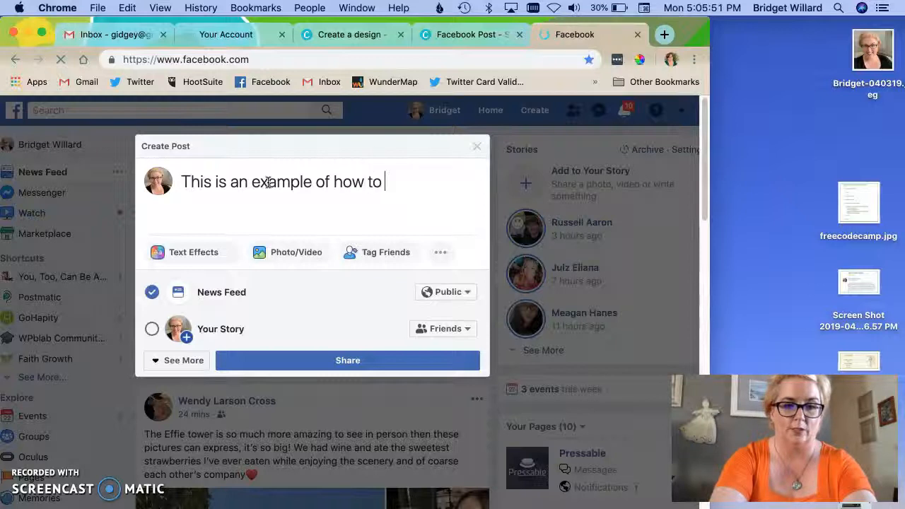
text(use )
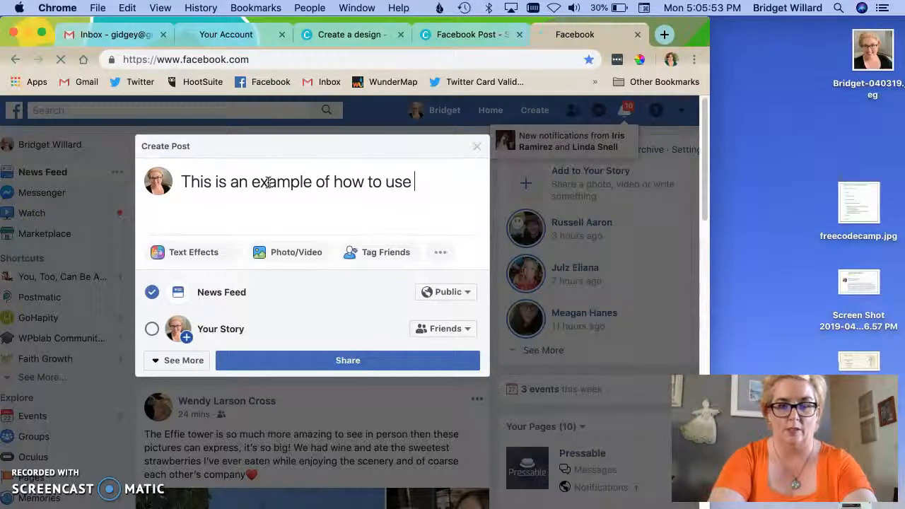
text(canvac.com)
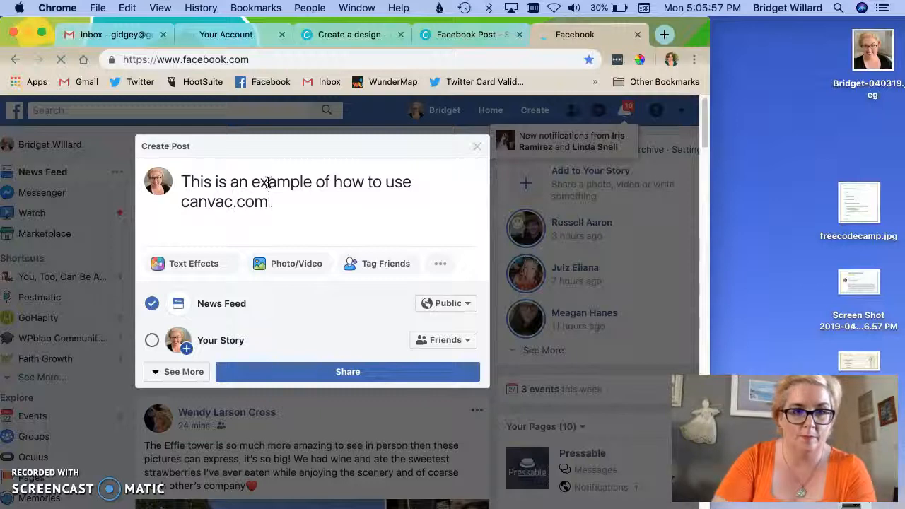
key(Left)
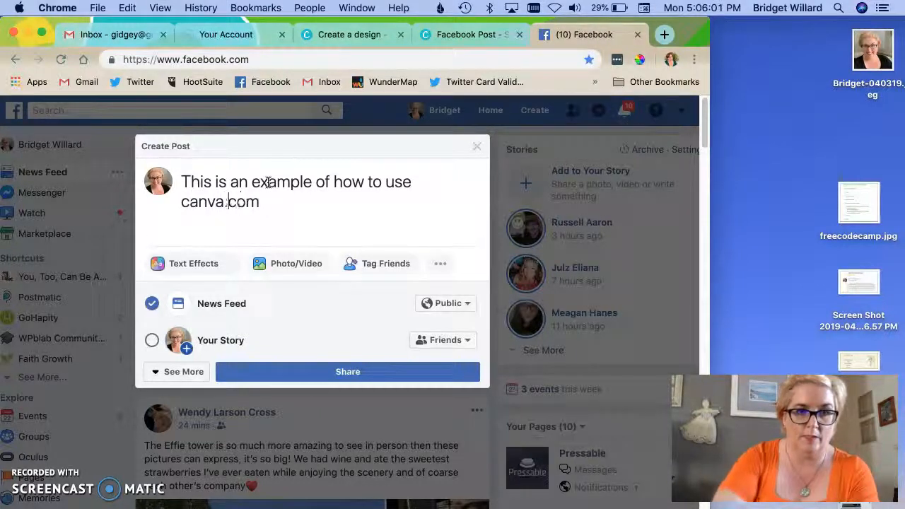
- Replace "canva.com" in the post text with a tag of the Canva page
drag(267, 207, 169, 207)
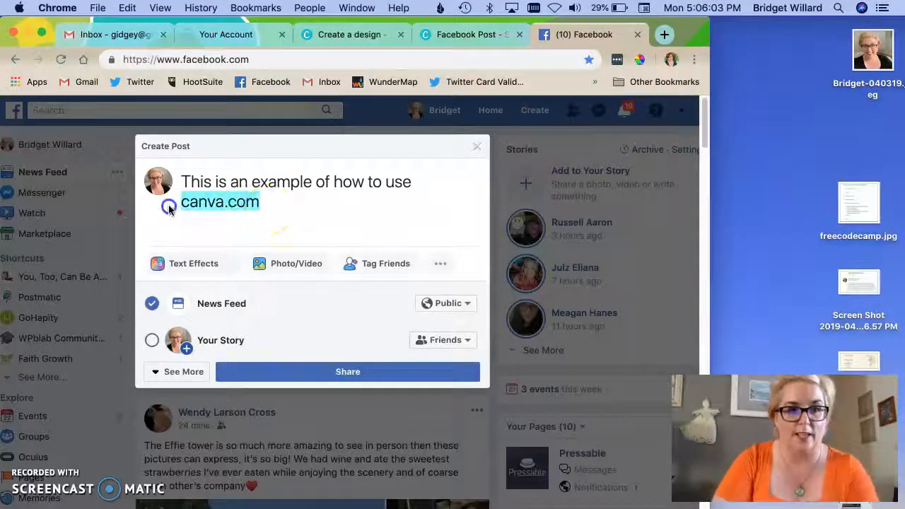
text(@canva)
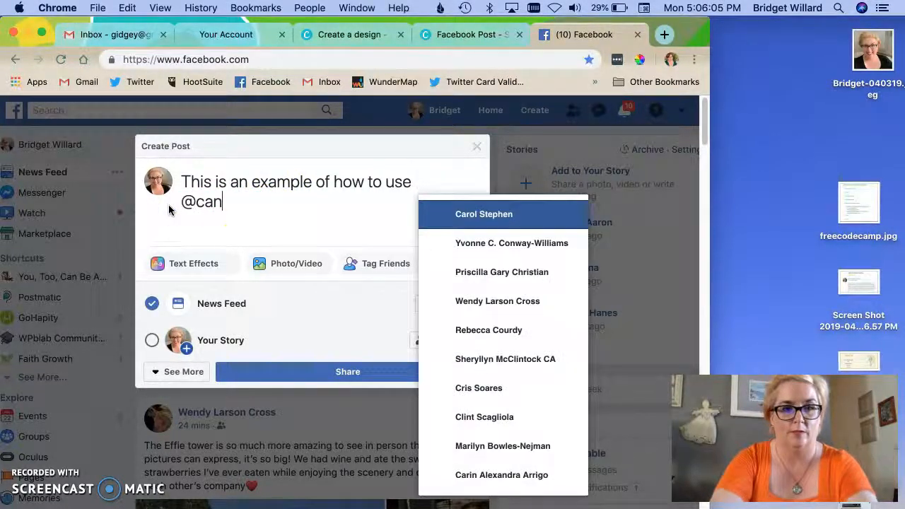
click(235, 203)
click(247, 233)
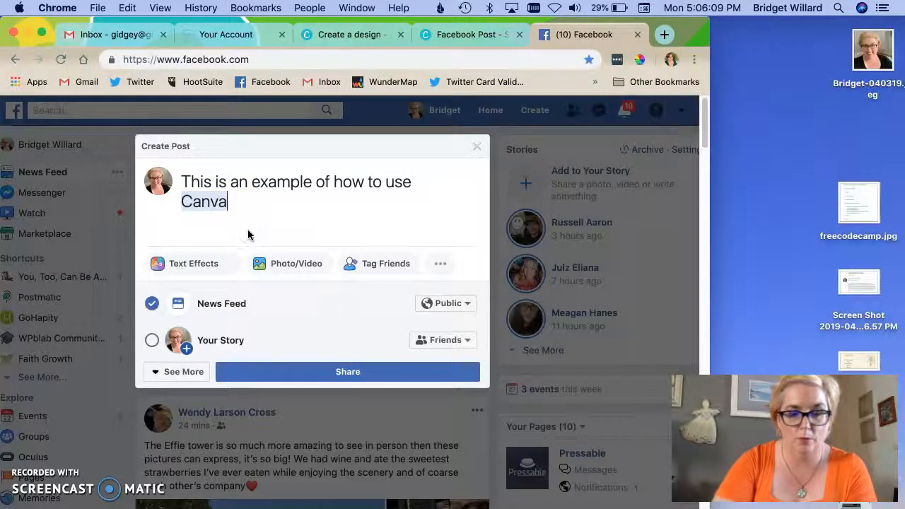
- Attach "Stop posting flyers on Facebook. Use Canva.com instead..png" from Downloads to the post and share it to the News Feed
click(297, 273)
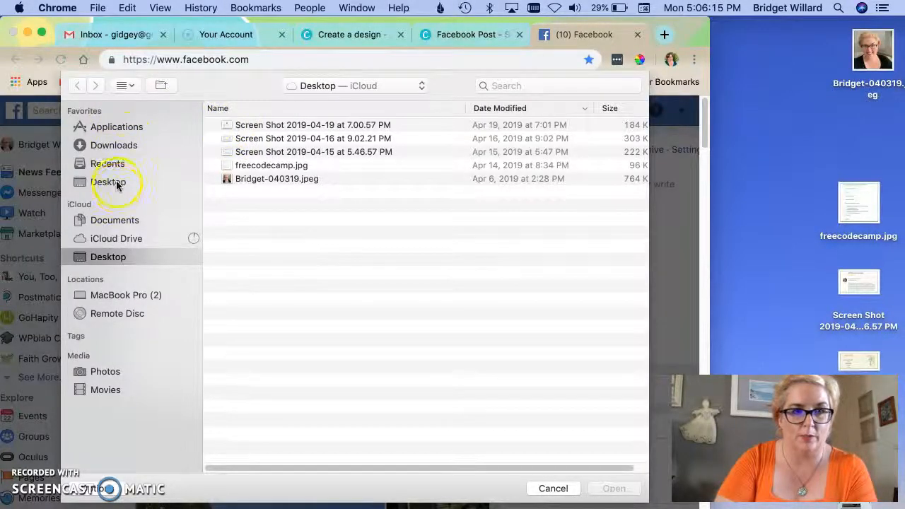
click(126, 150)
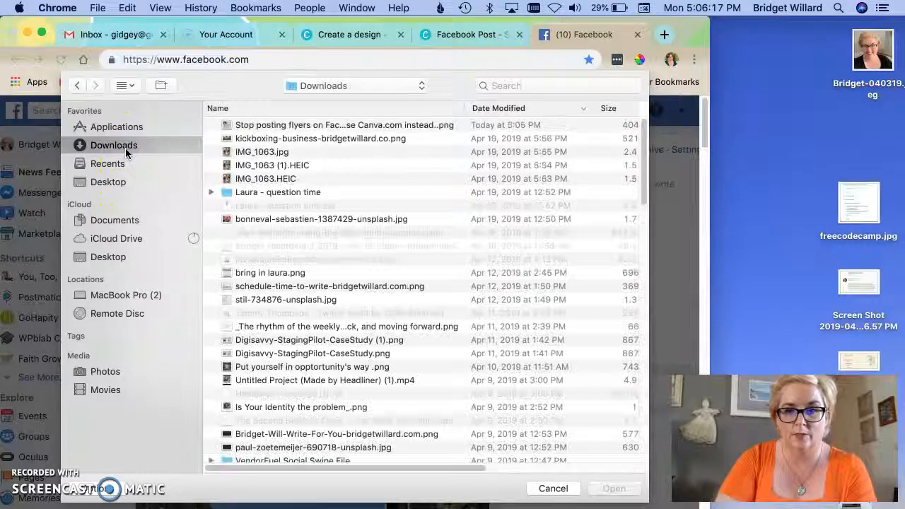
double_click(276, 131)
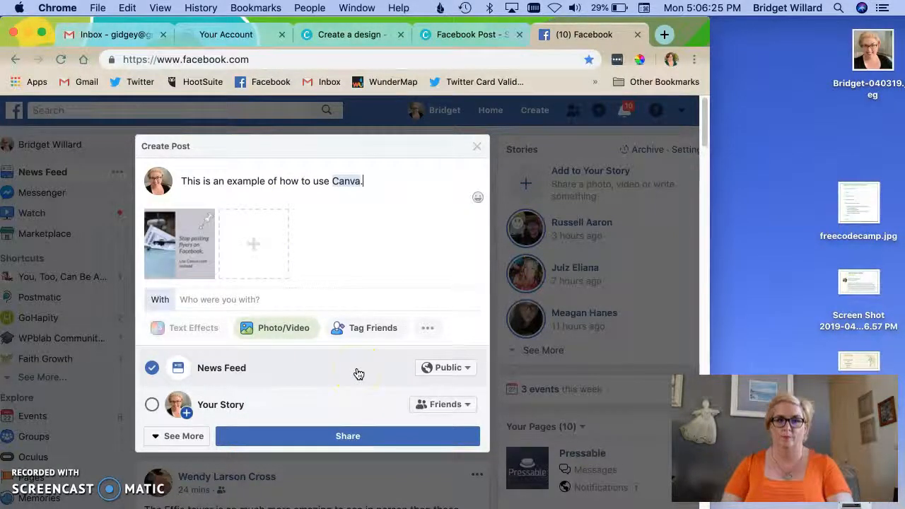
click(353, 436)
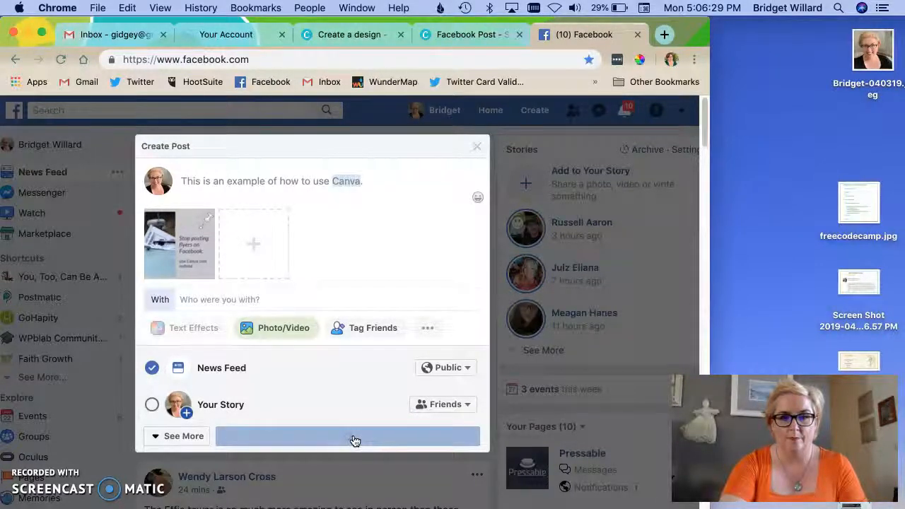
scroll(355, 441, down, 2)
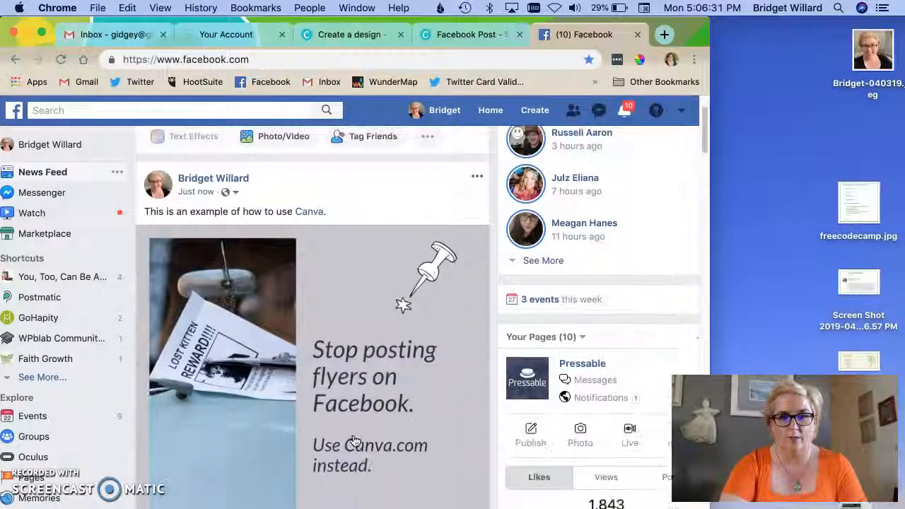